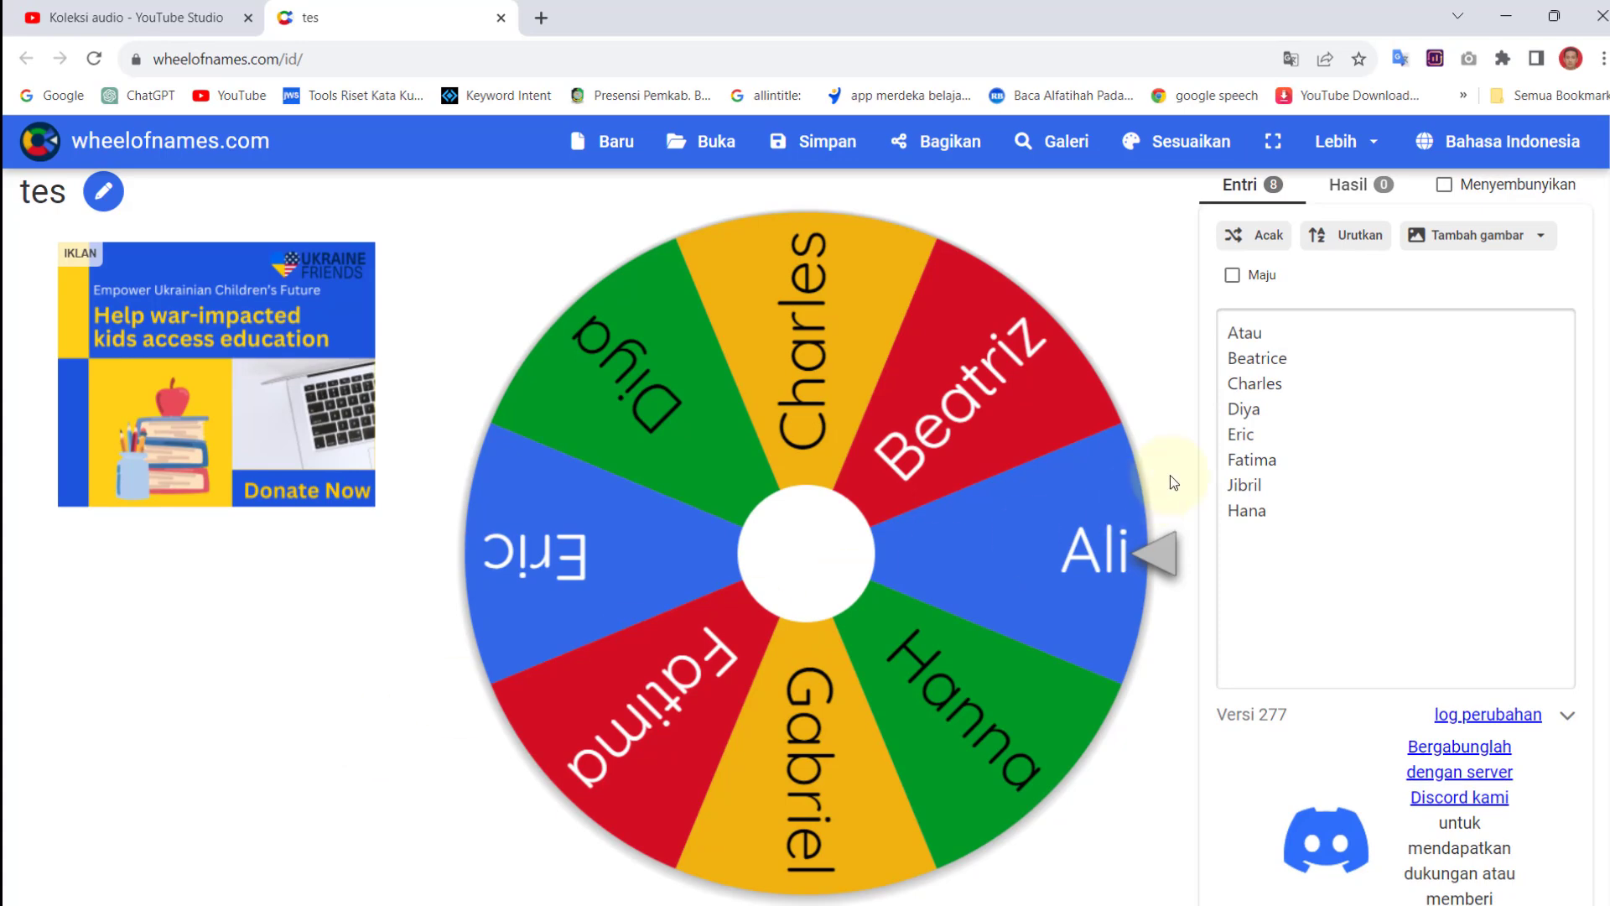
Reset to a fresh default wheel of sample names, then switch to the Nama[1].txt list in Notepad.
left_click(609, 151)
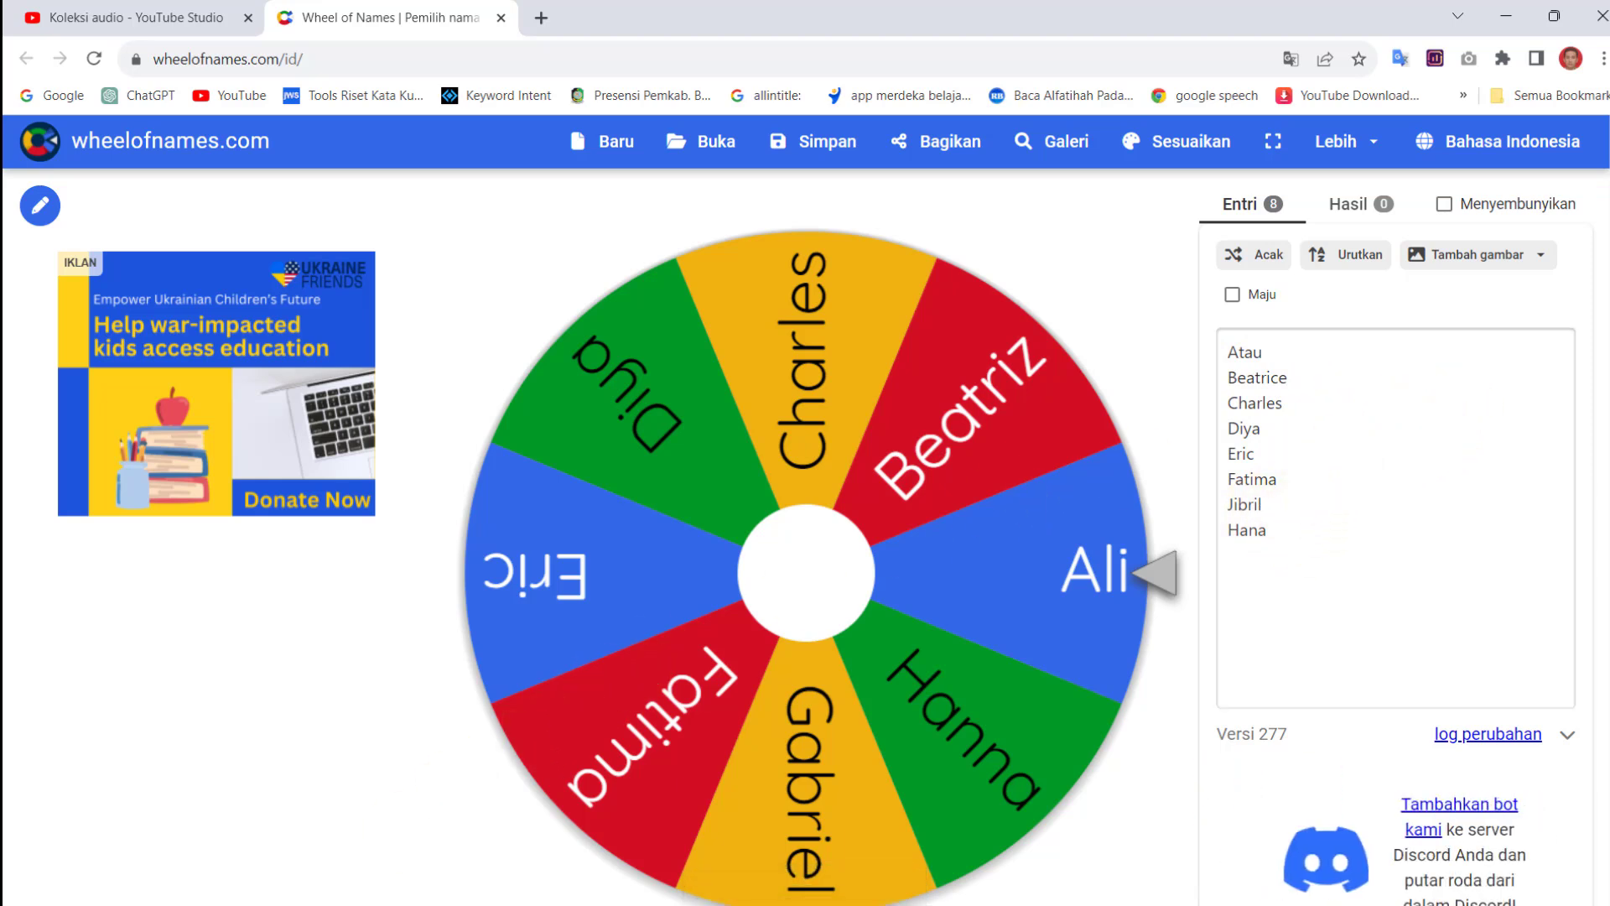
key("alt+Tab")
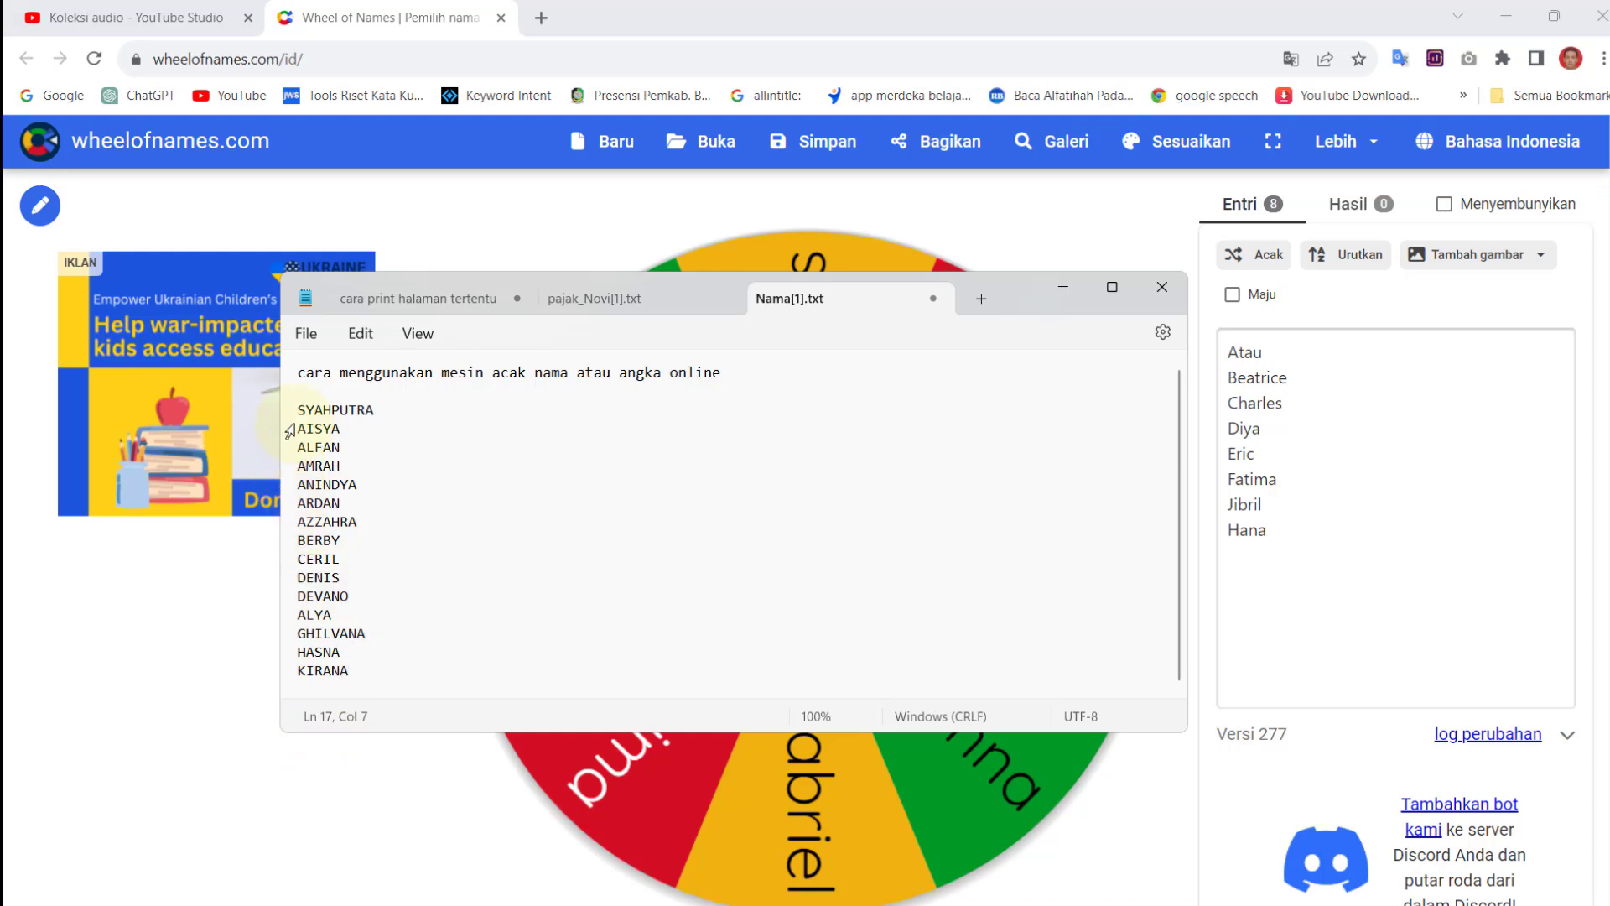
Copy the student names SYAHPUTRA through KIRANA from Nama[1].txt.
left_click_drag(301, 410, 395, 653)
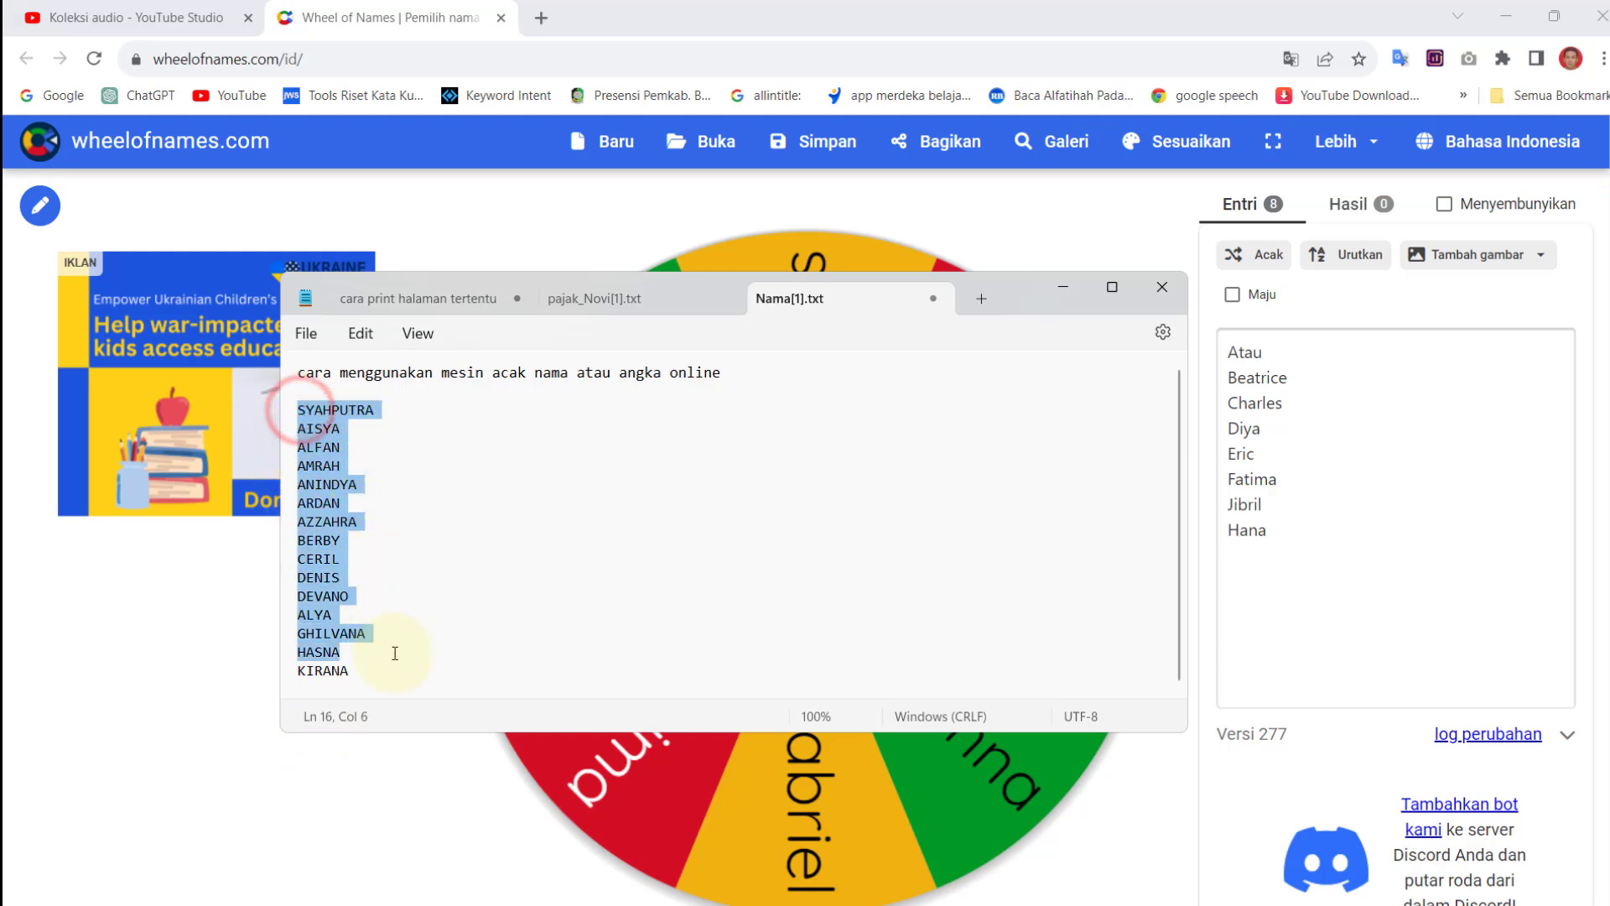
right_click(319, 508)
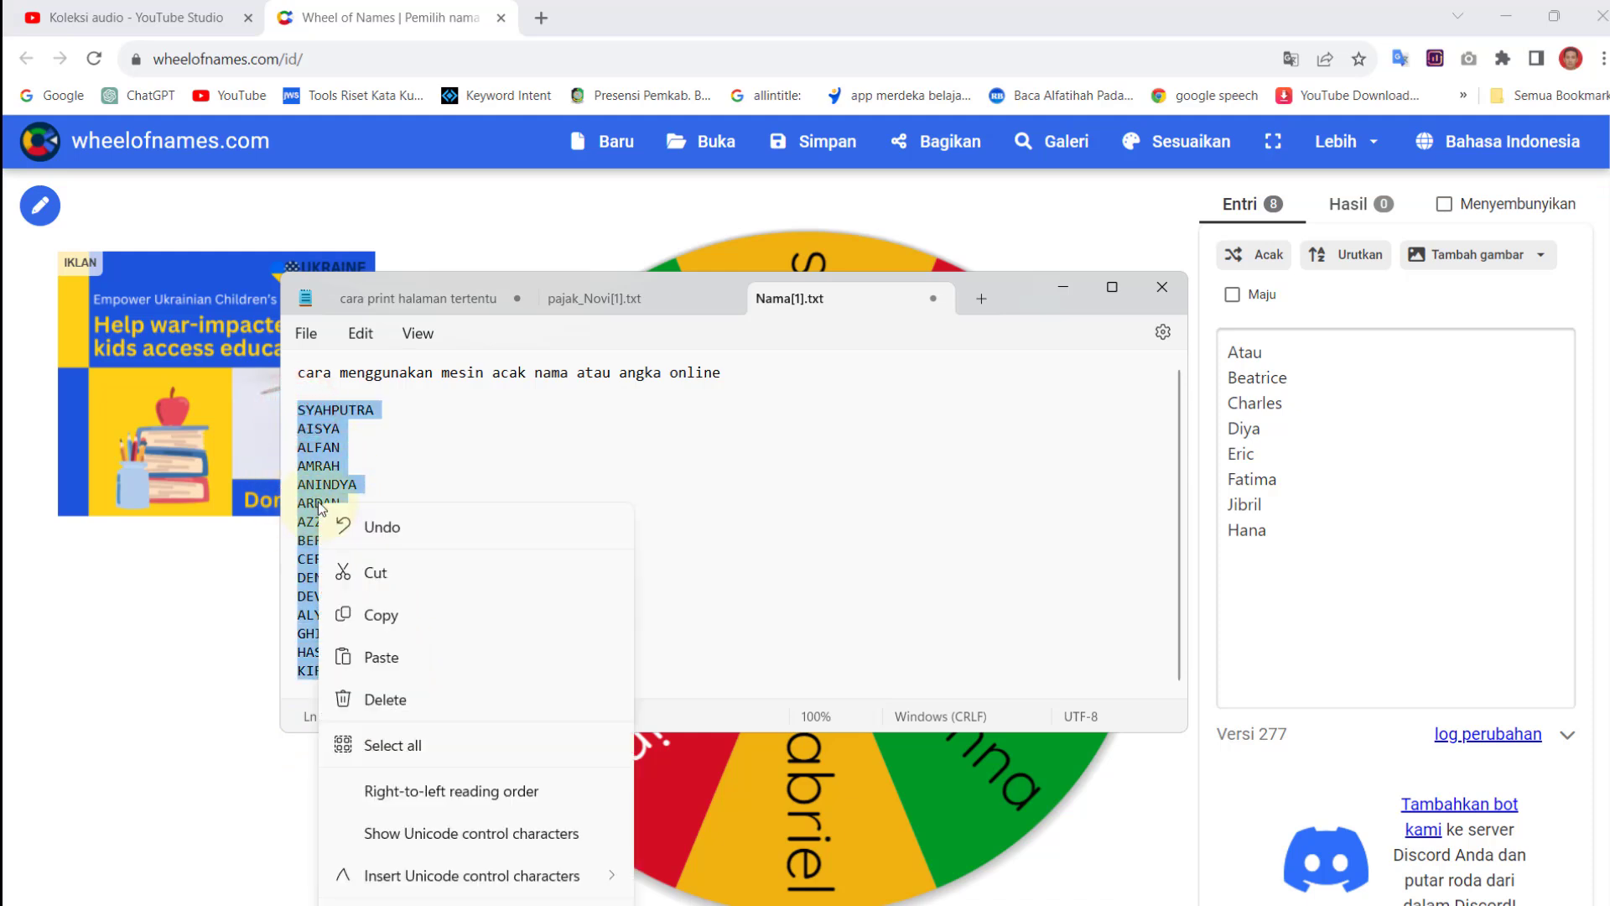
left_click(372, 617)
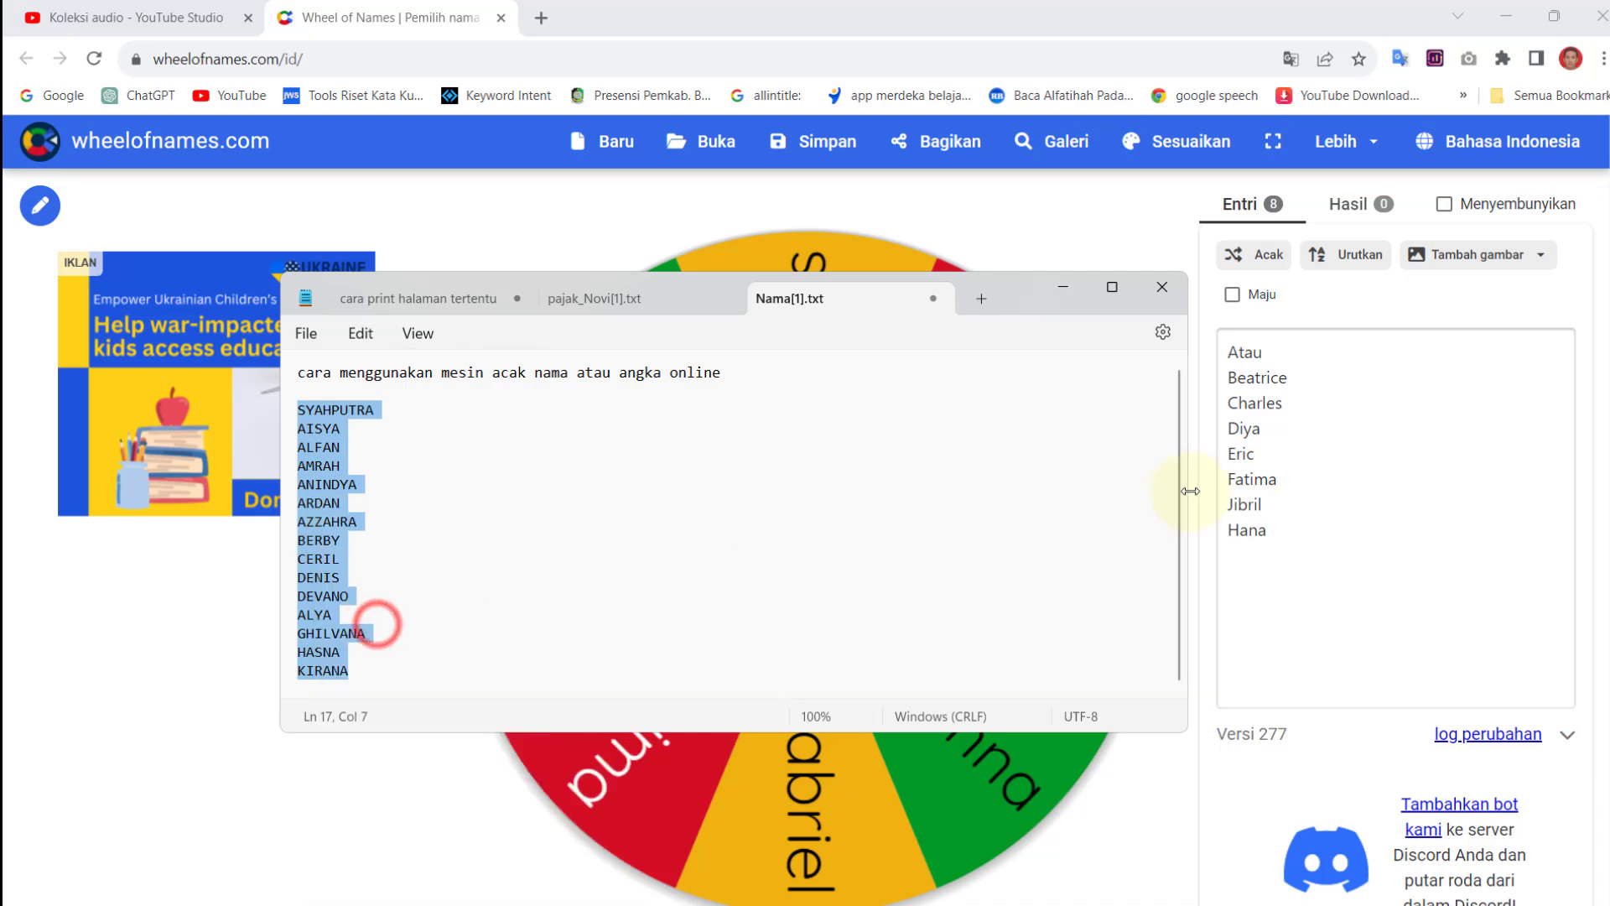
Clear the default entries, paste the fifteen copied names, and spin the wheel to pick ALFAN.
left_click(1292, 555)
left_click_drag(1292, 555, 1206, 359)
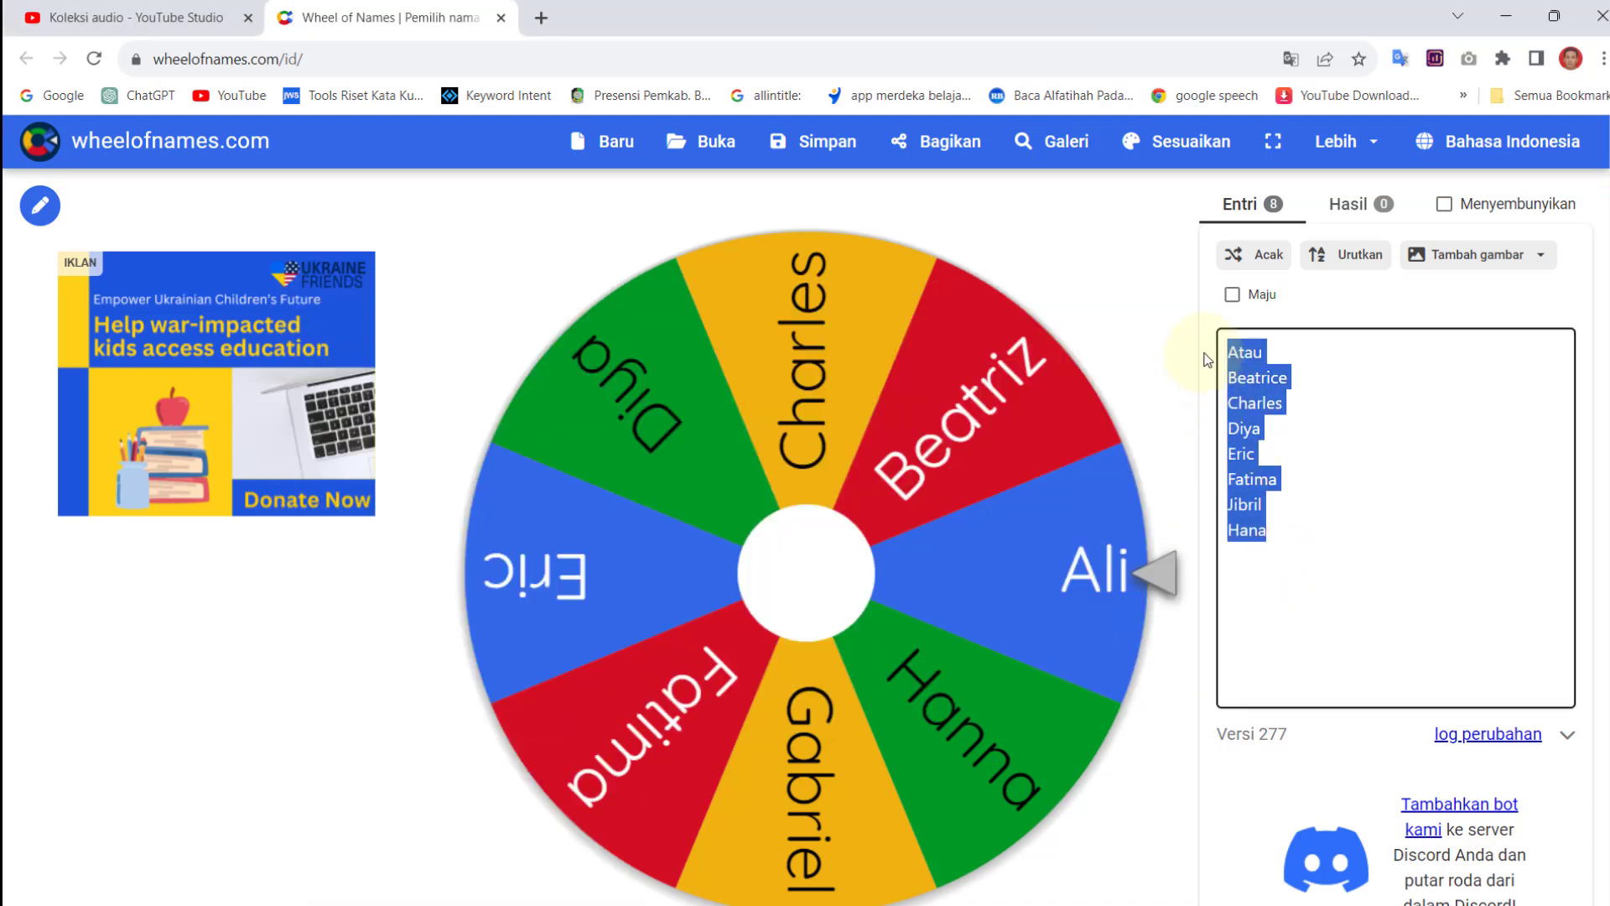
key("Delete")
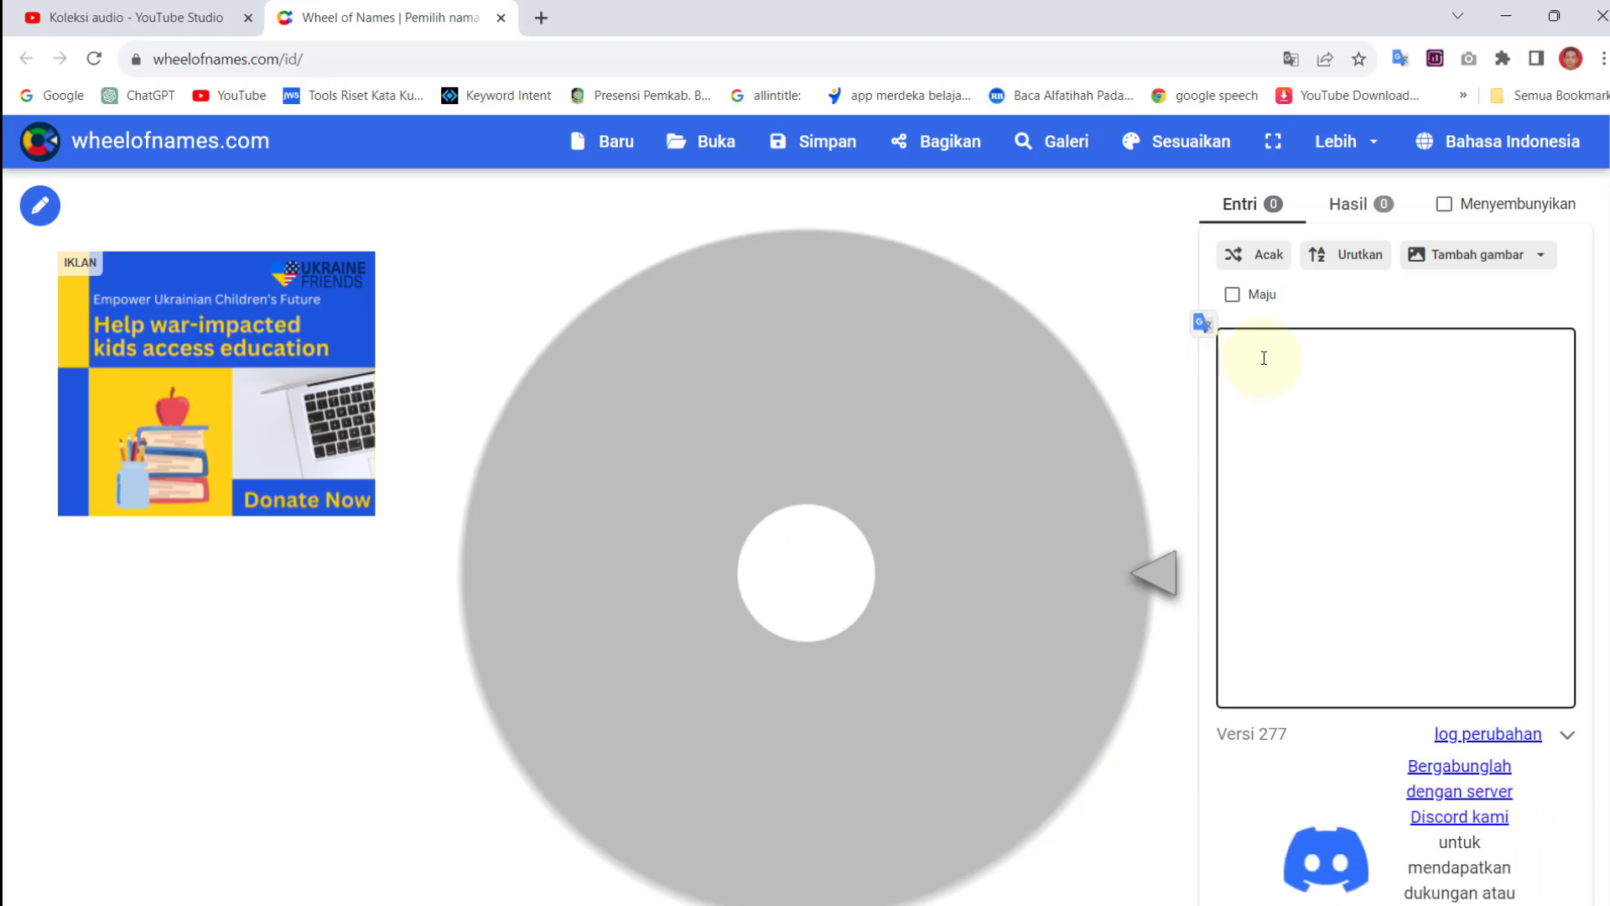
right_click(1260, 351)
left_click(1328, 513)
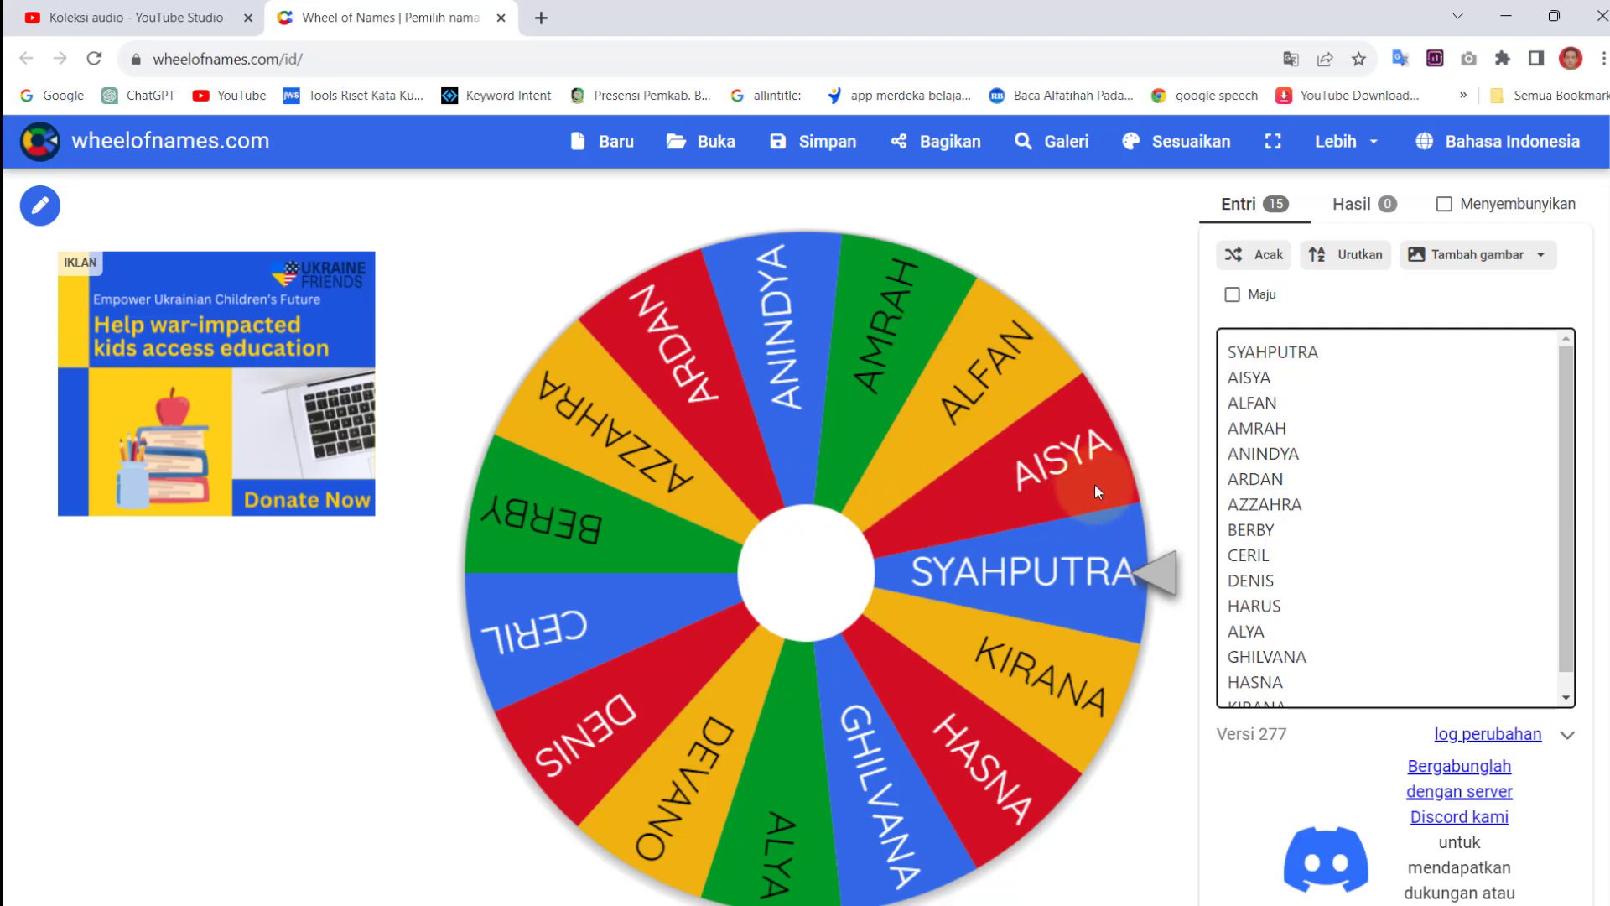
left_click(1166, 582)
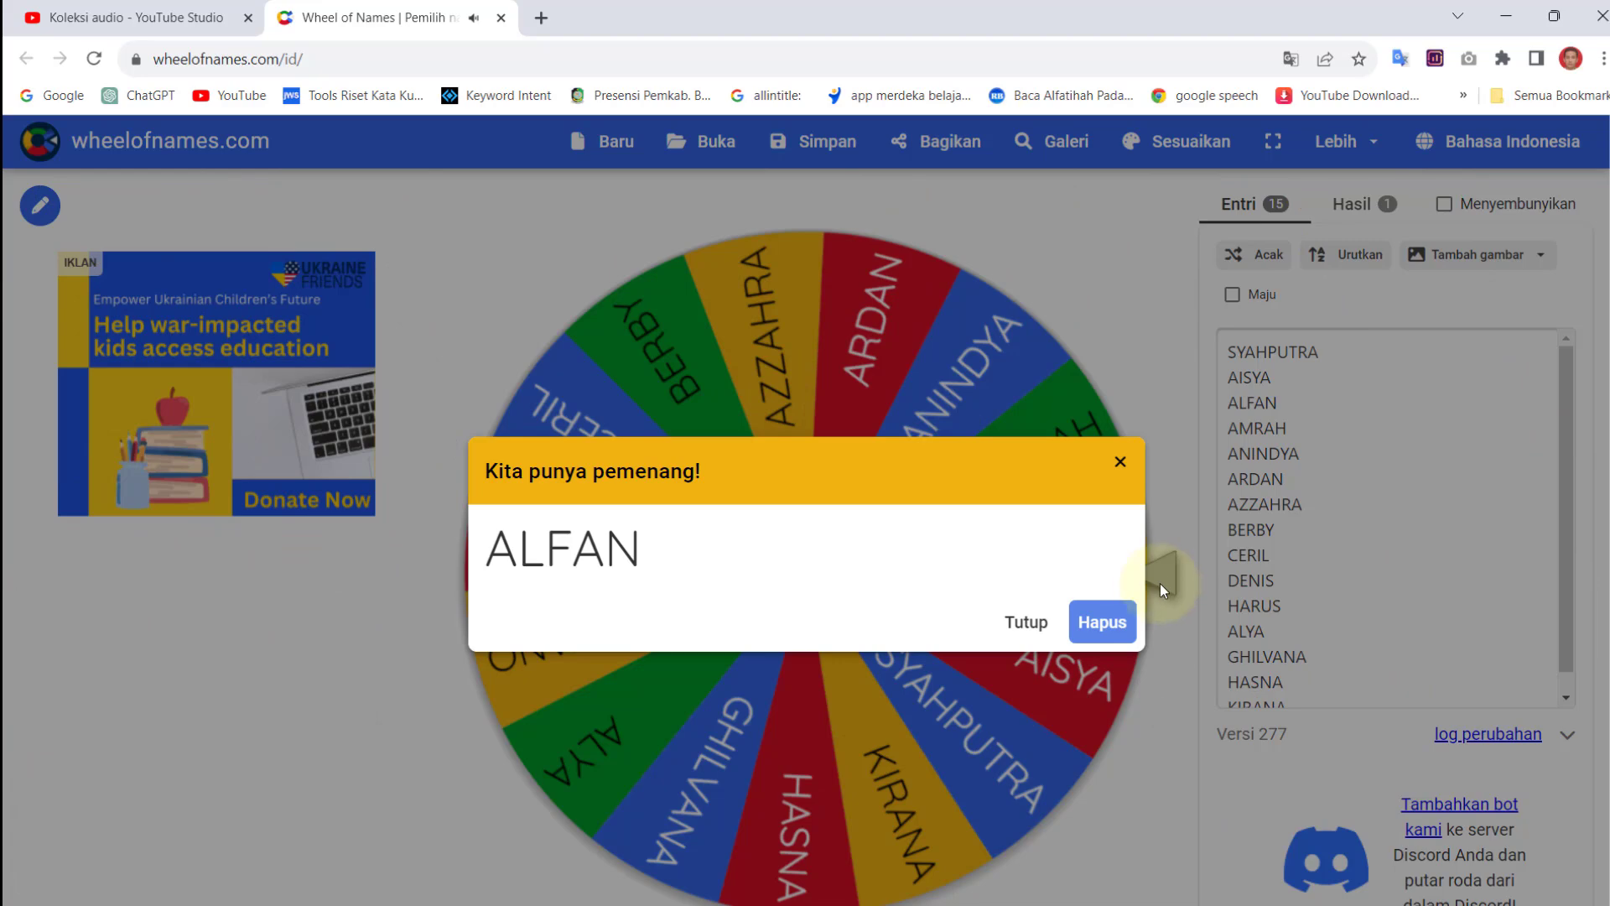
Dismiss the ALFAN winner dialog and begin saving the wheel as local file 'kelas 2'.
left_click(1024, 624)
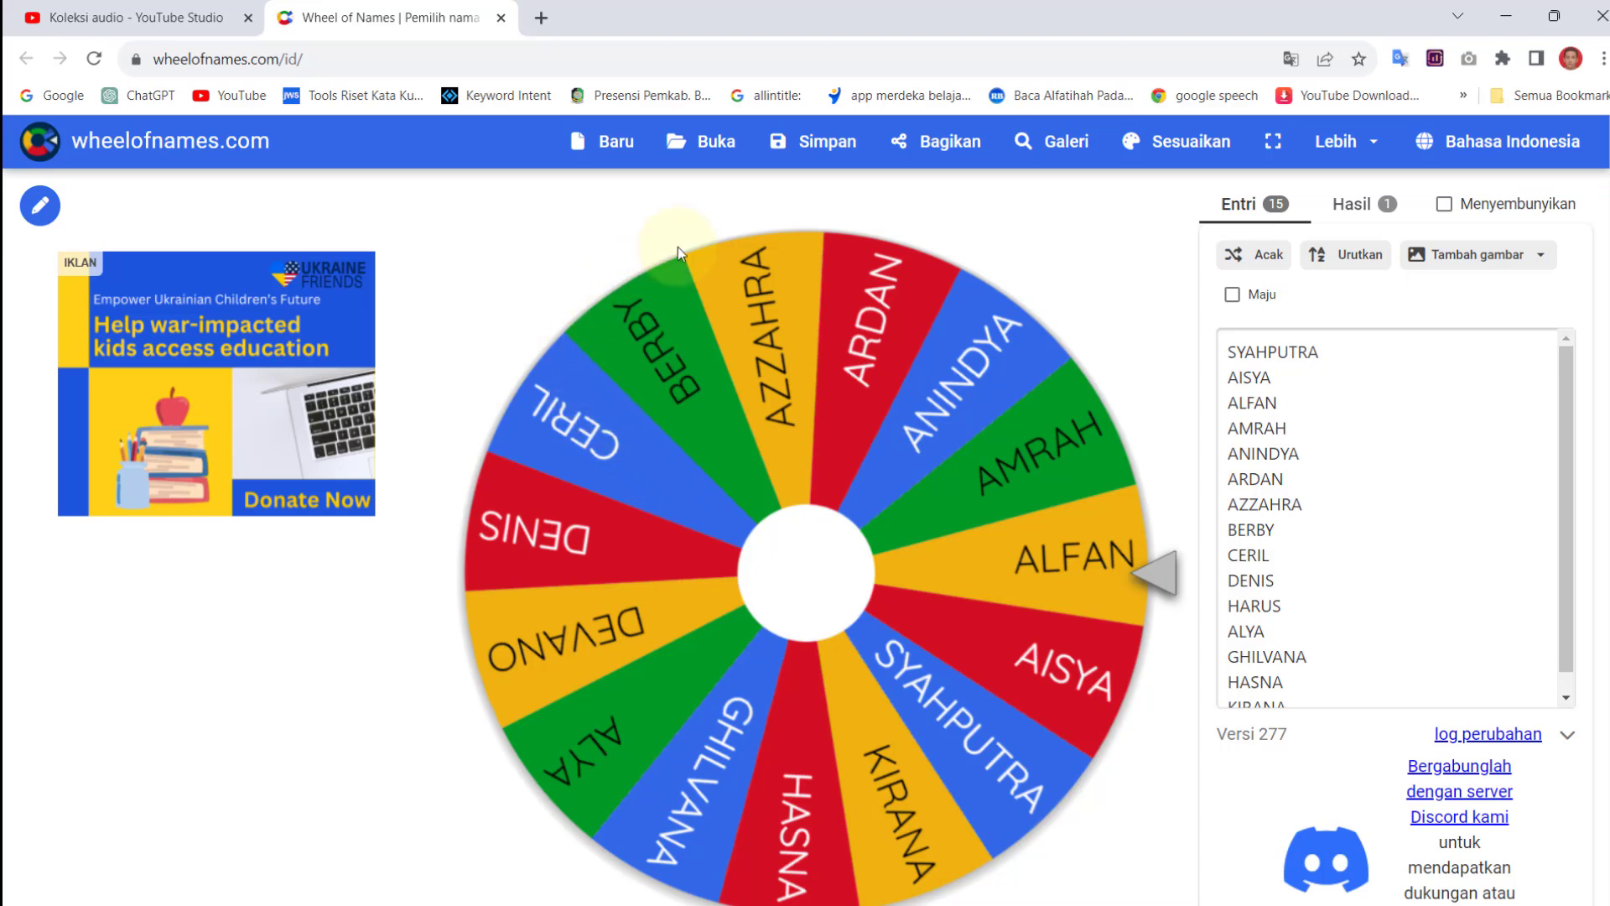
left_click(822, 147)
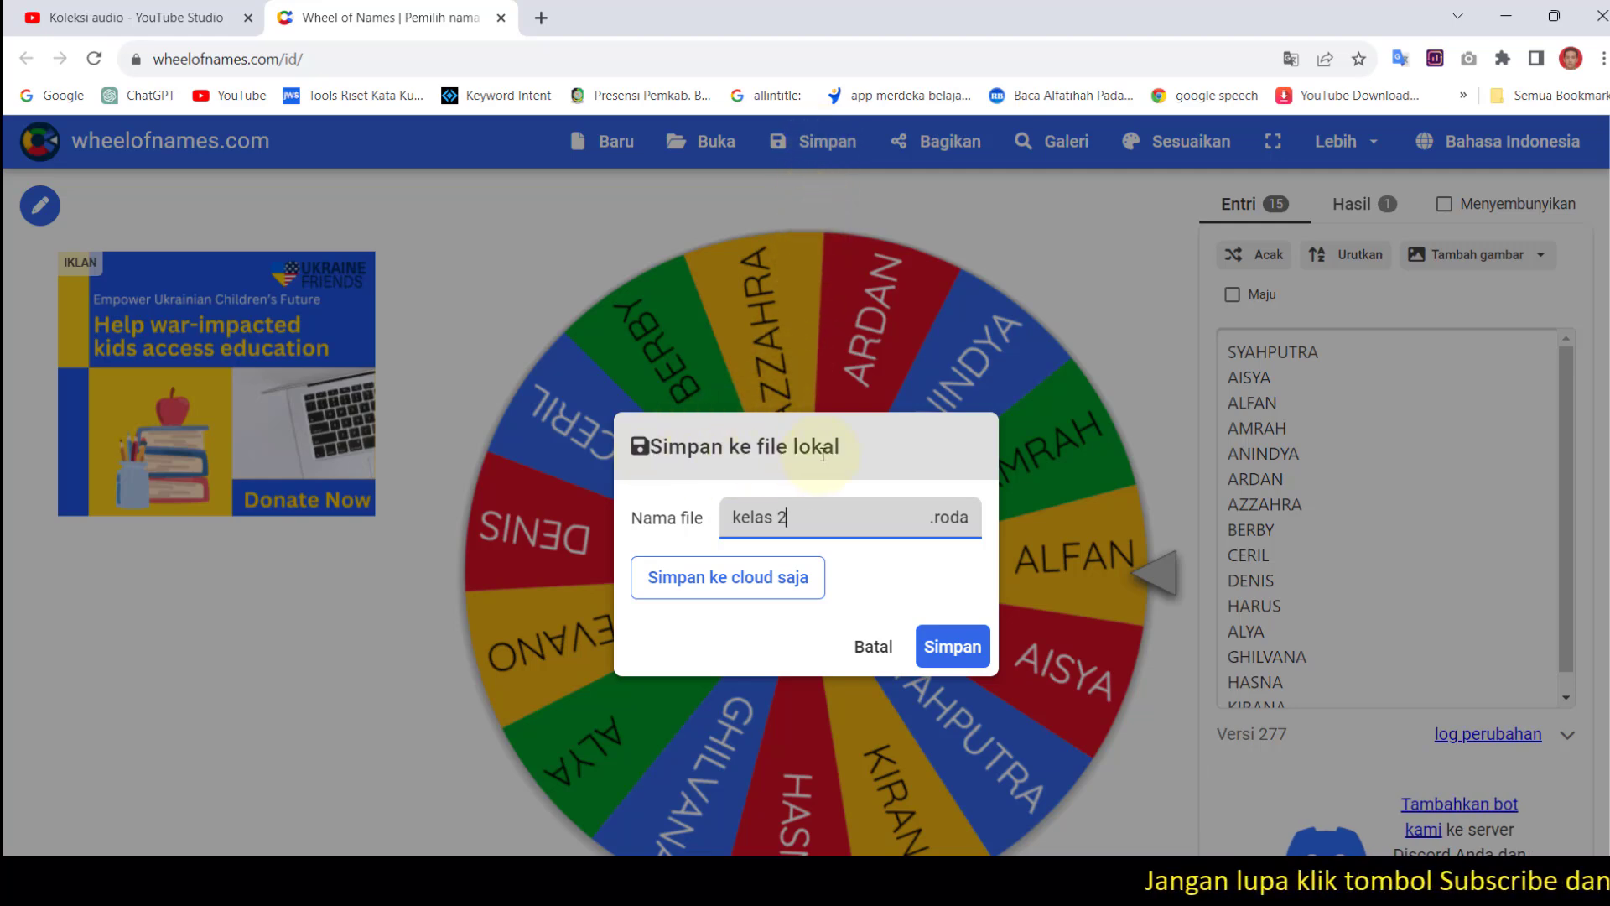
Save the wheel as kelas 2.wheel in Downloads, then close the wheel's browser tab.
left_click(955, 648)
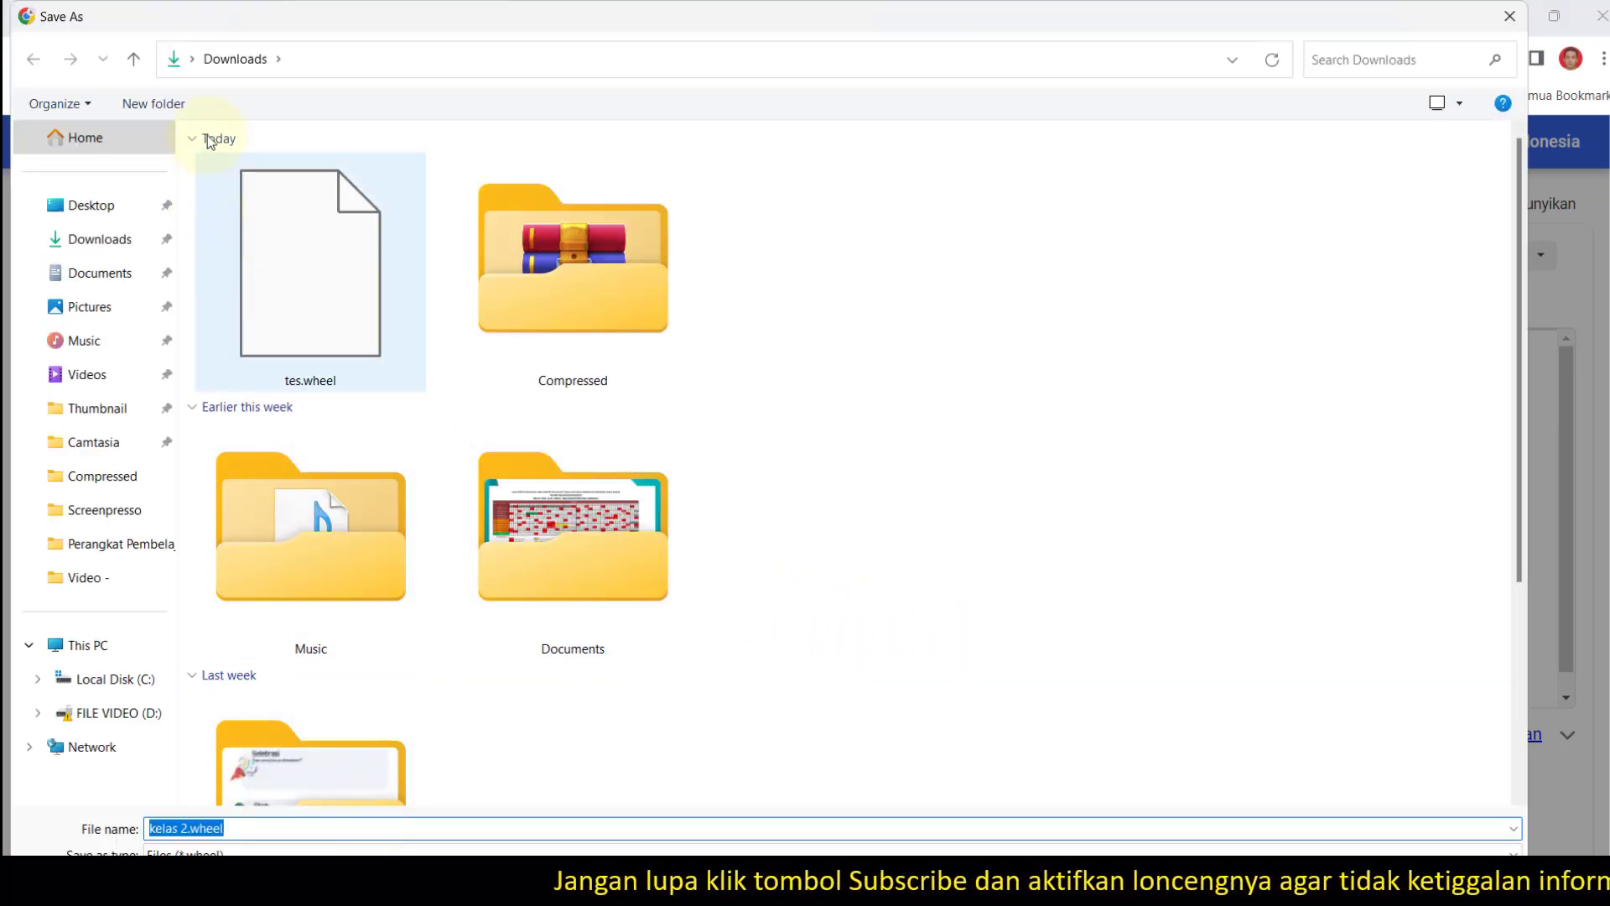
left_click(115, 253)
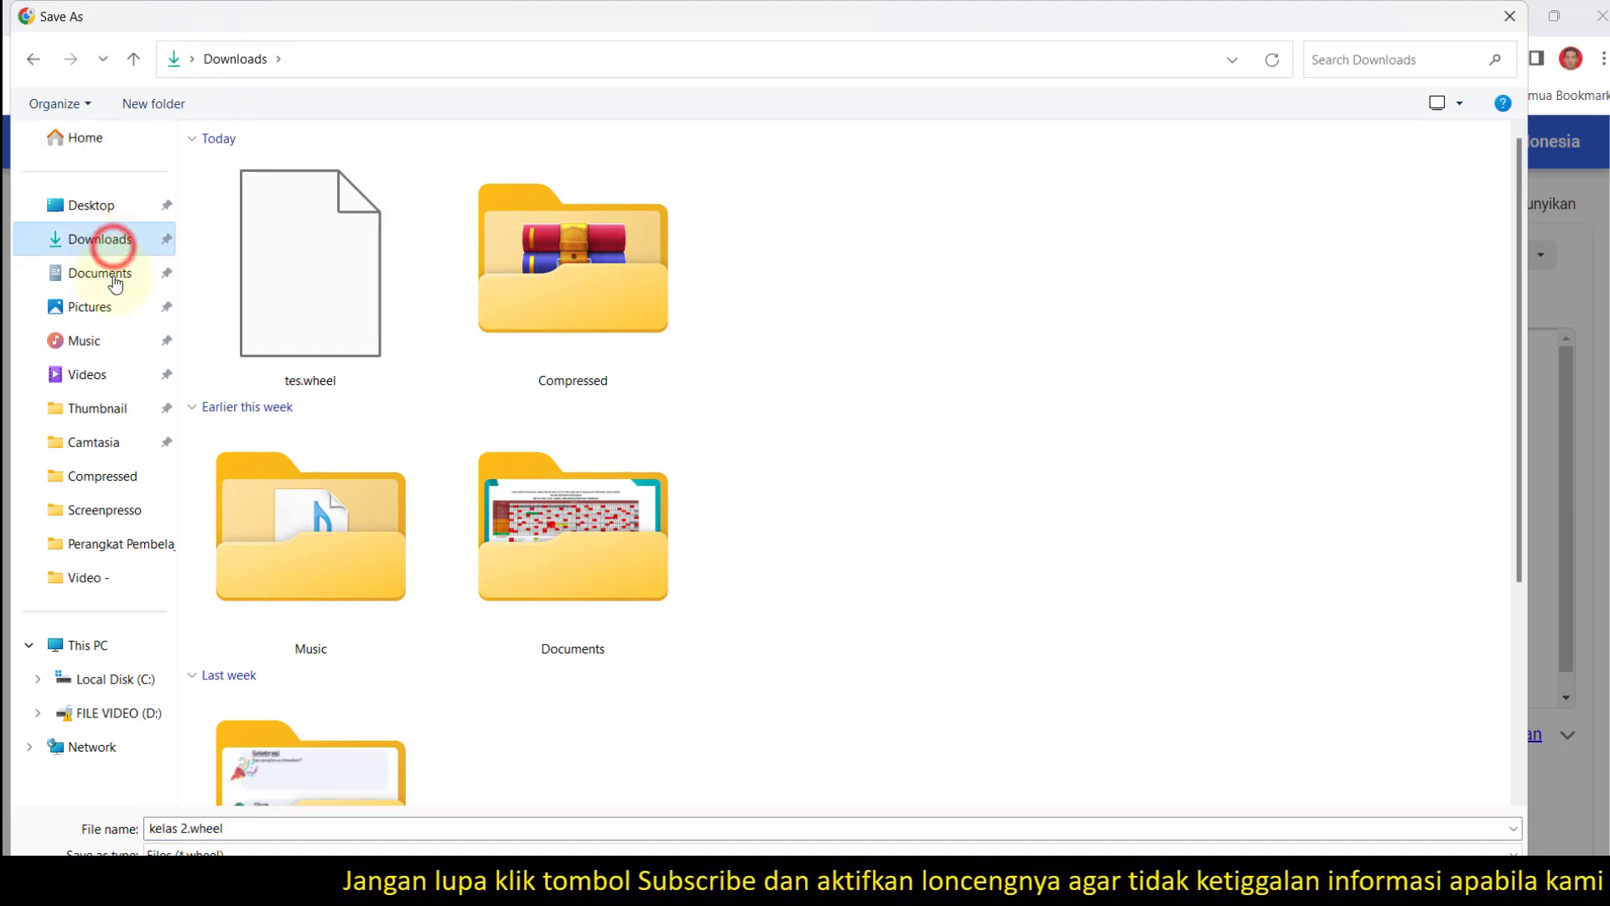
triple_click(249, 829)
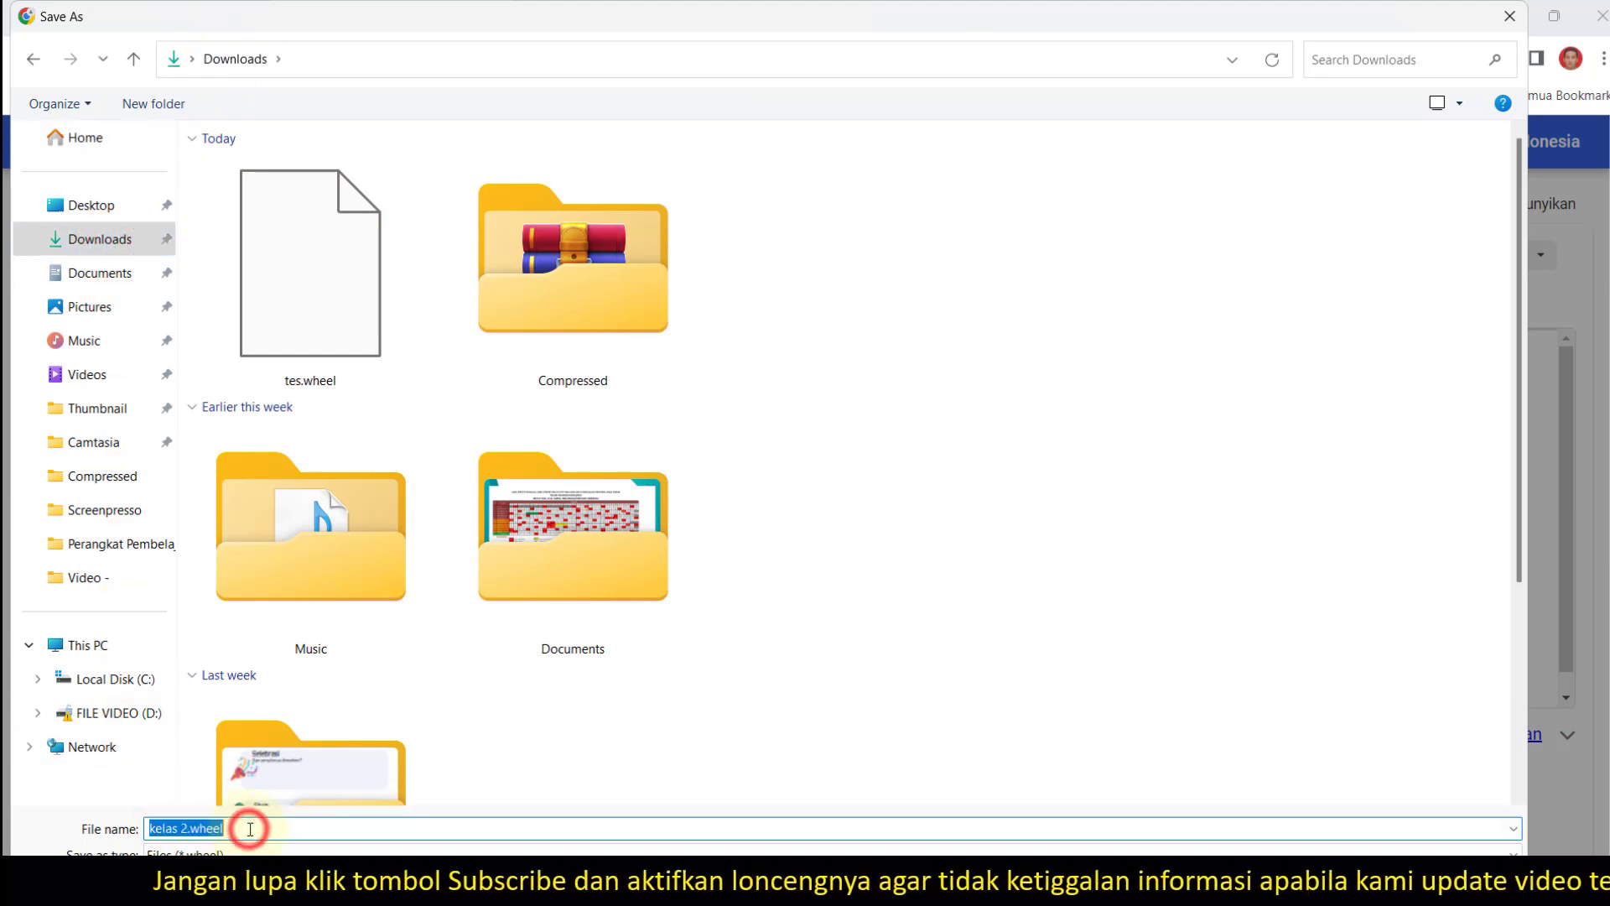
key("Return")
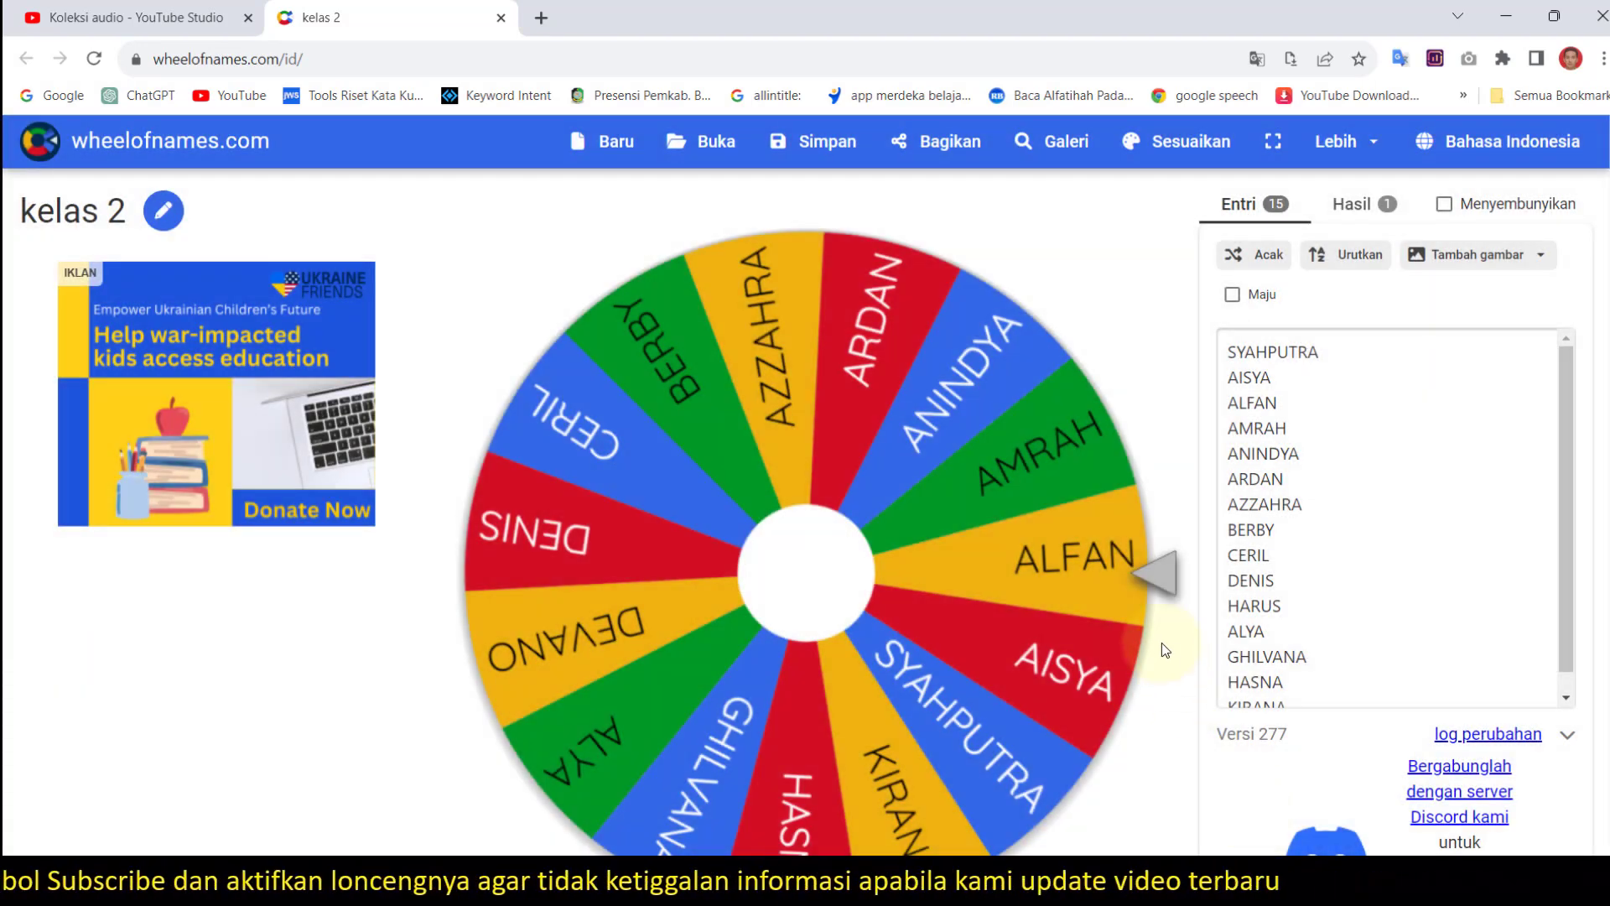
left_click(502, 18)
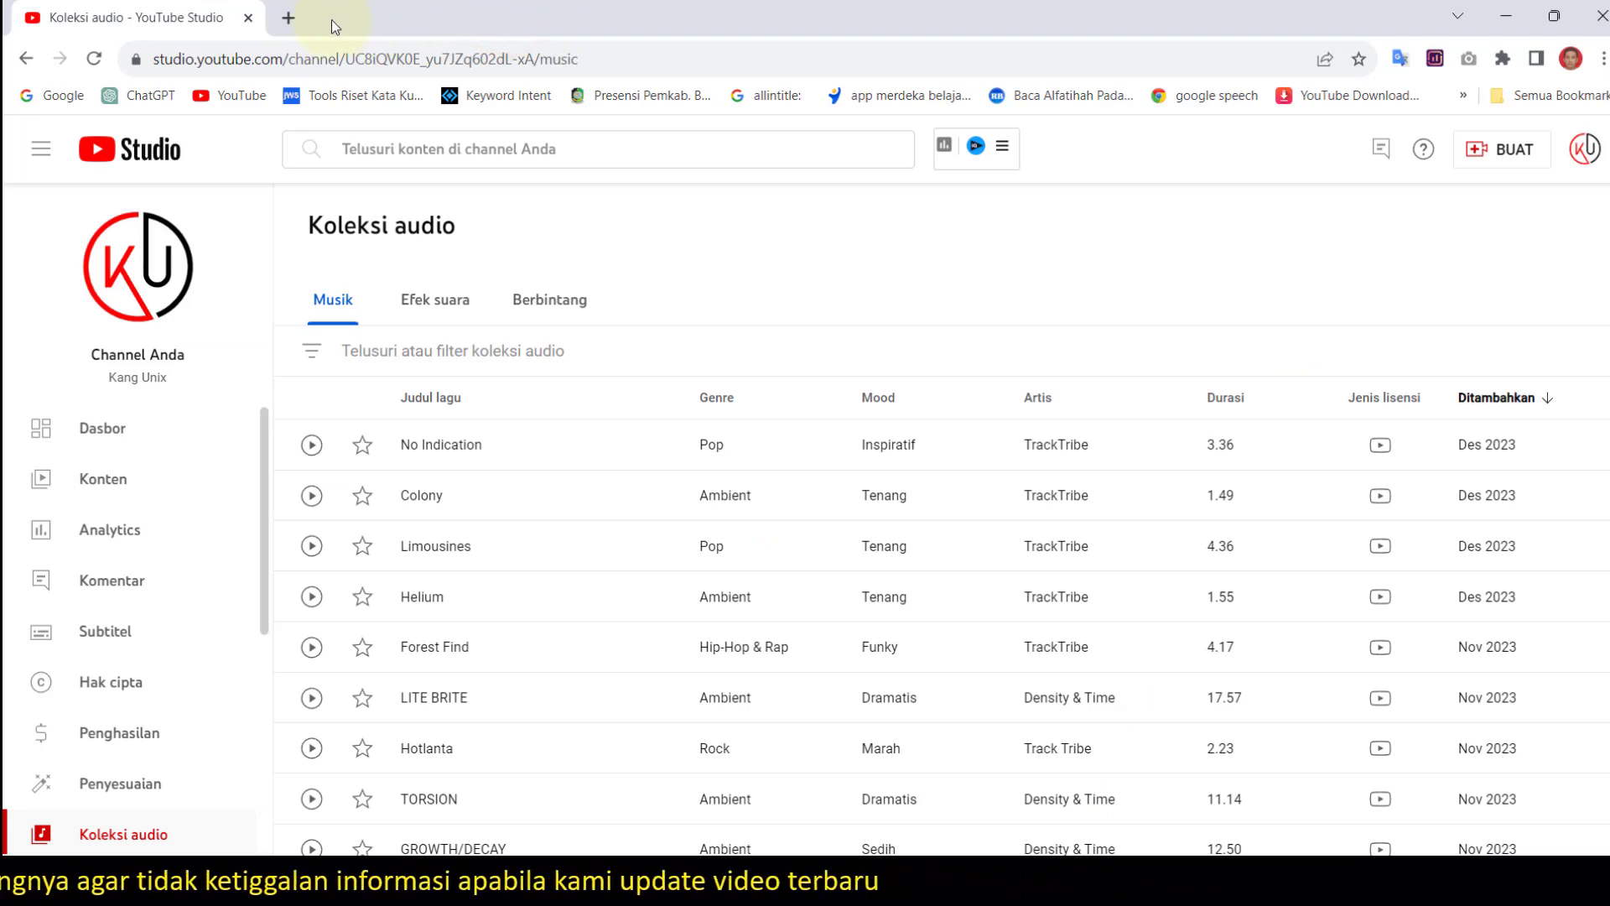
Close the YouTube Studio tab and reload the Wheel of Names site in a new tab.
left_click(289, 18)
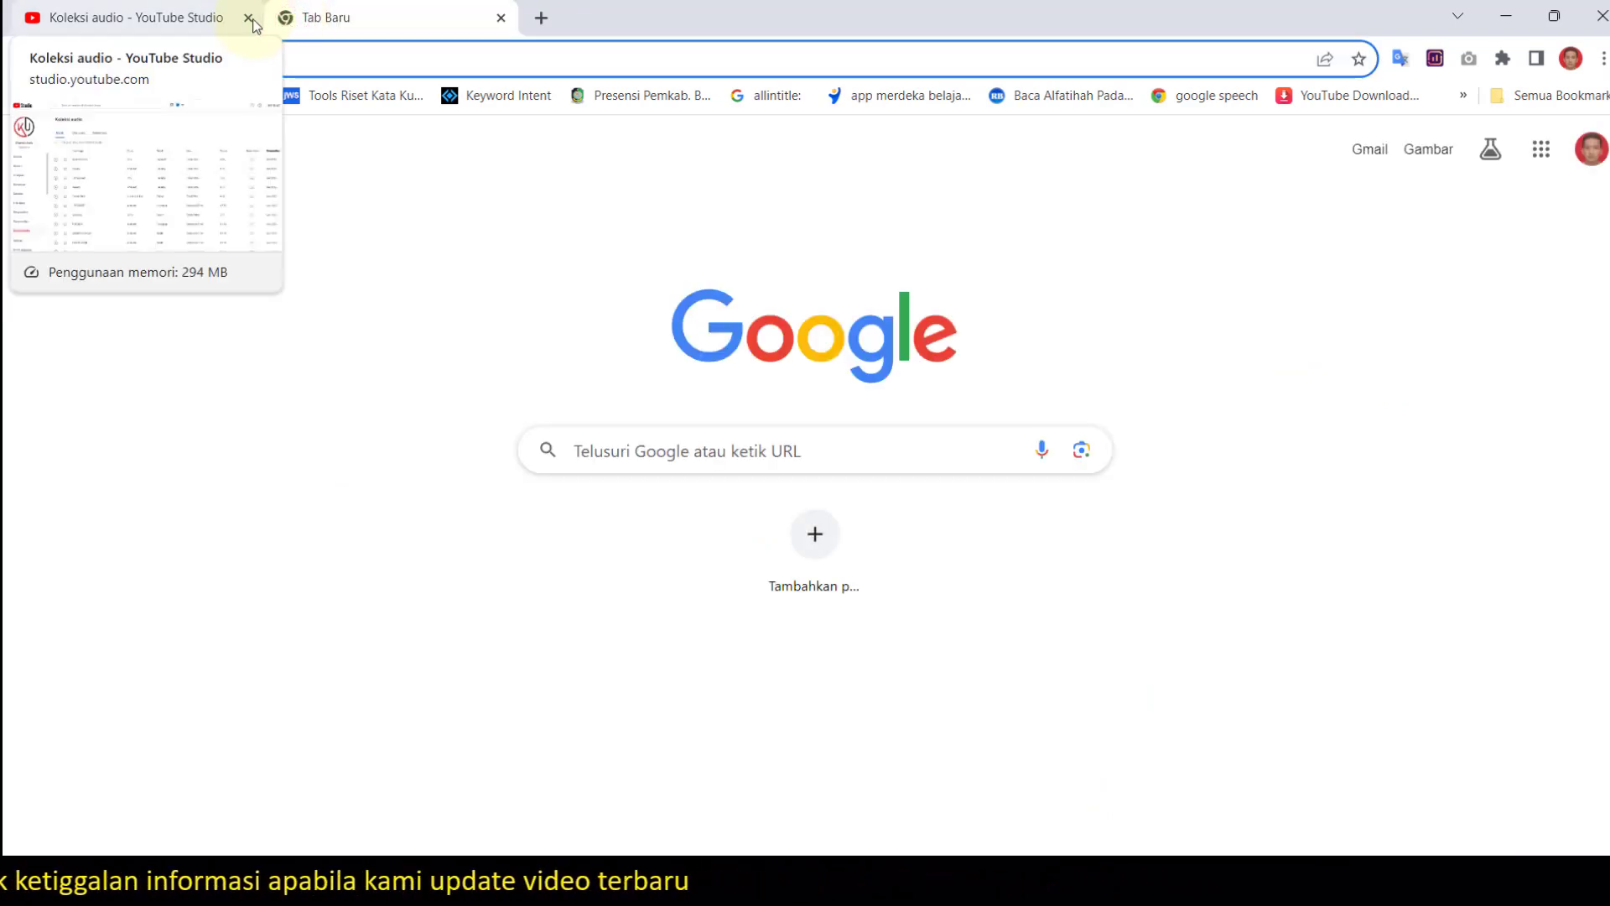
left_click(249, 17)
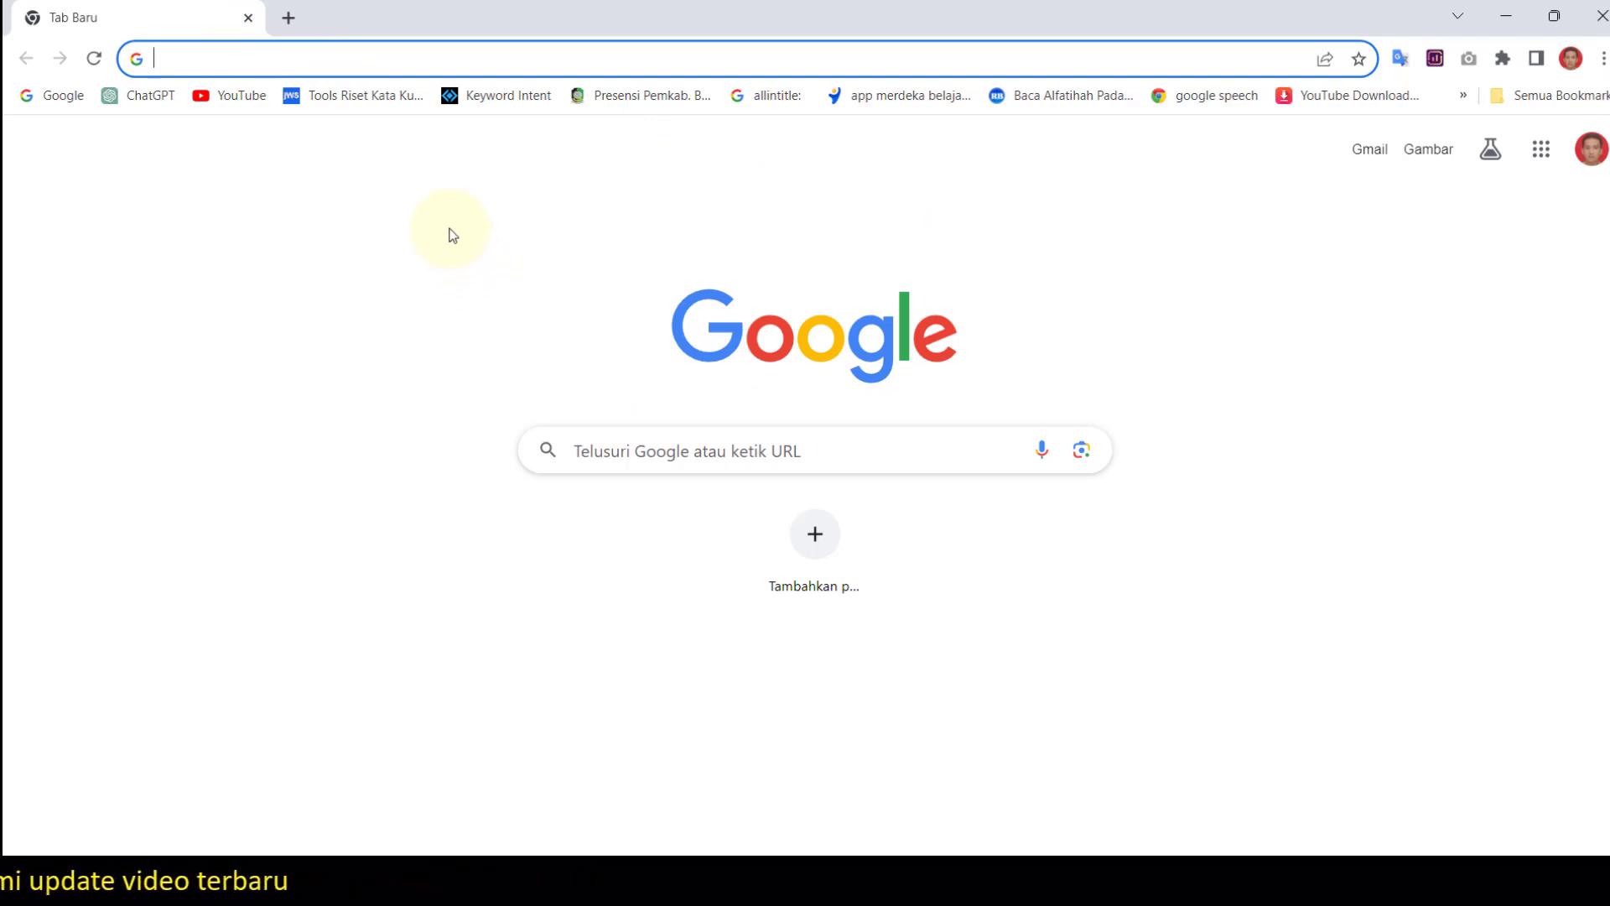
type("w")
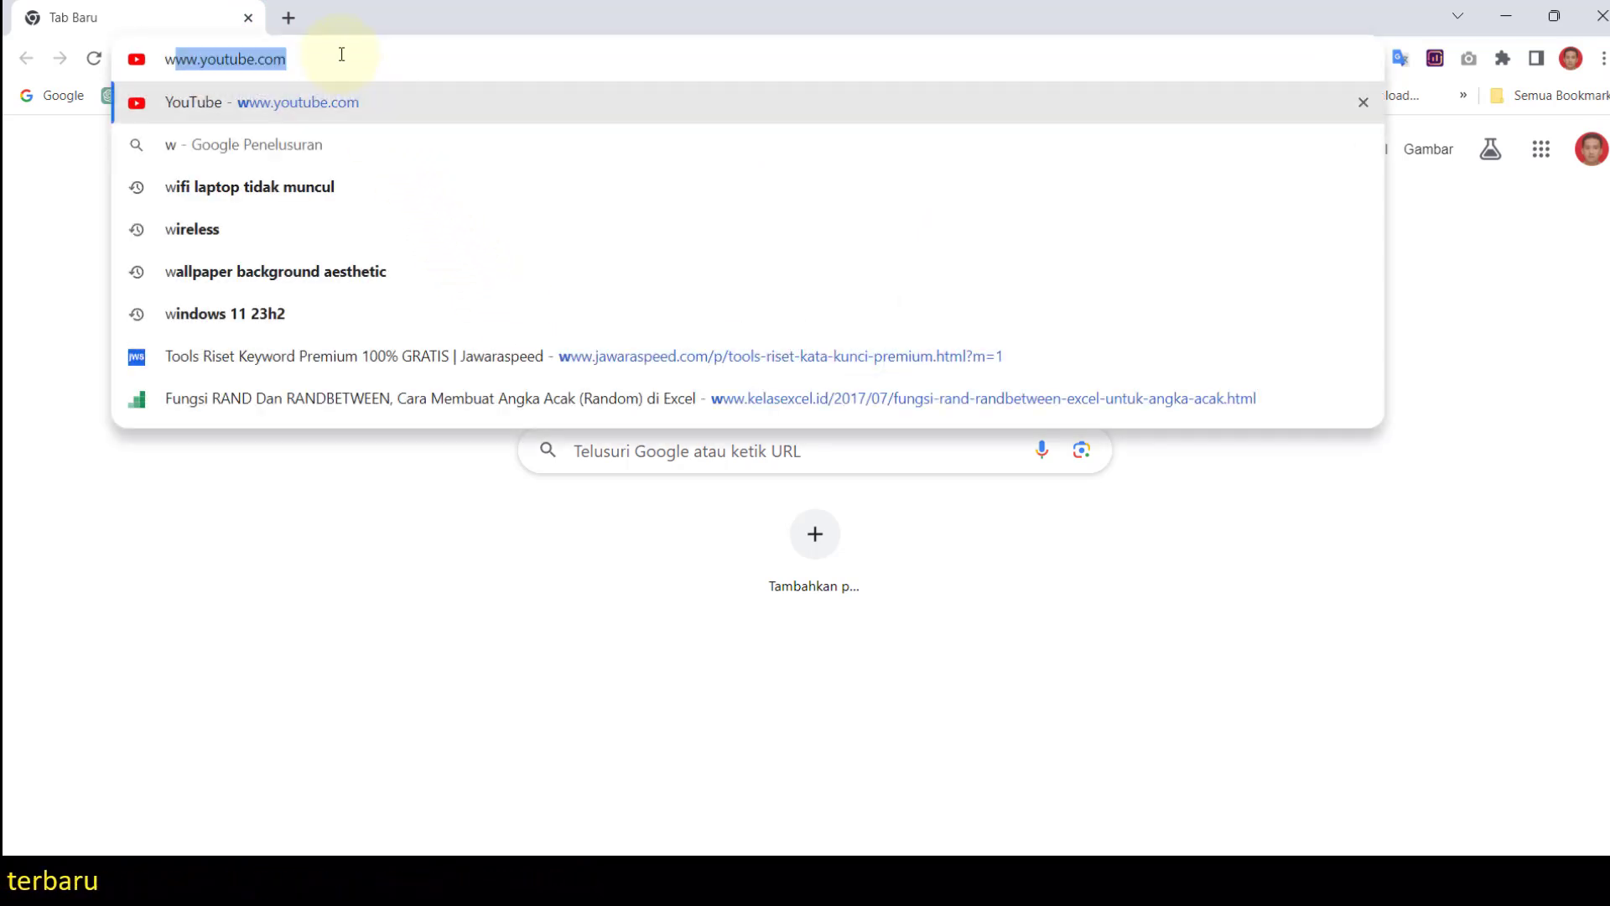
type("h")
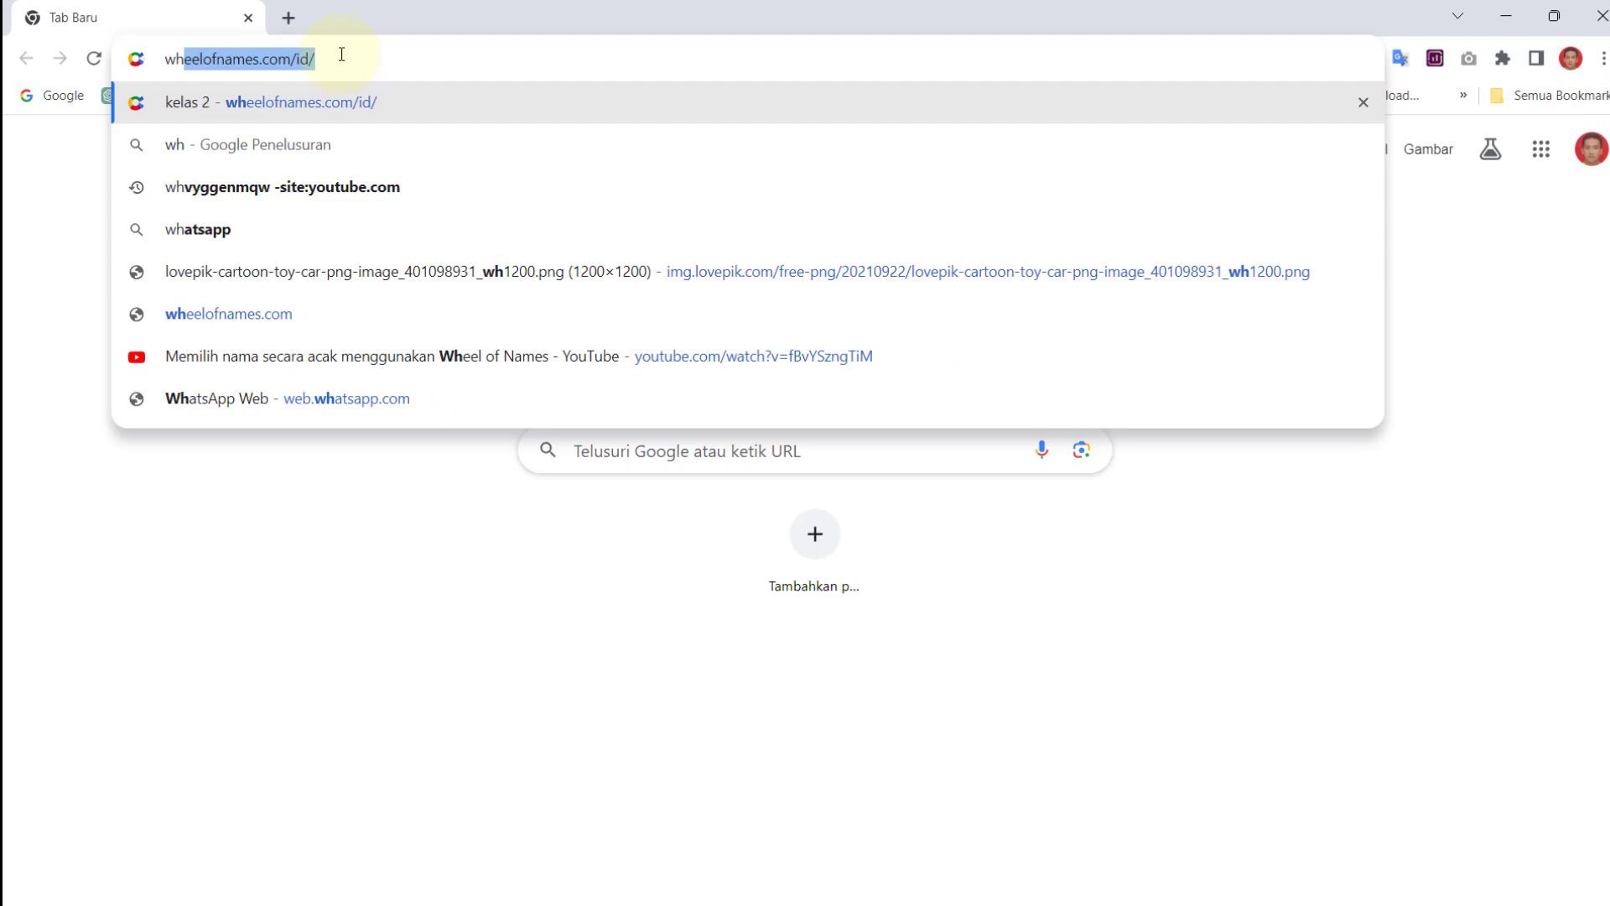
key("Return")
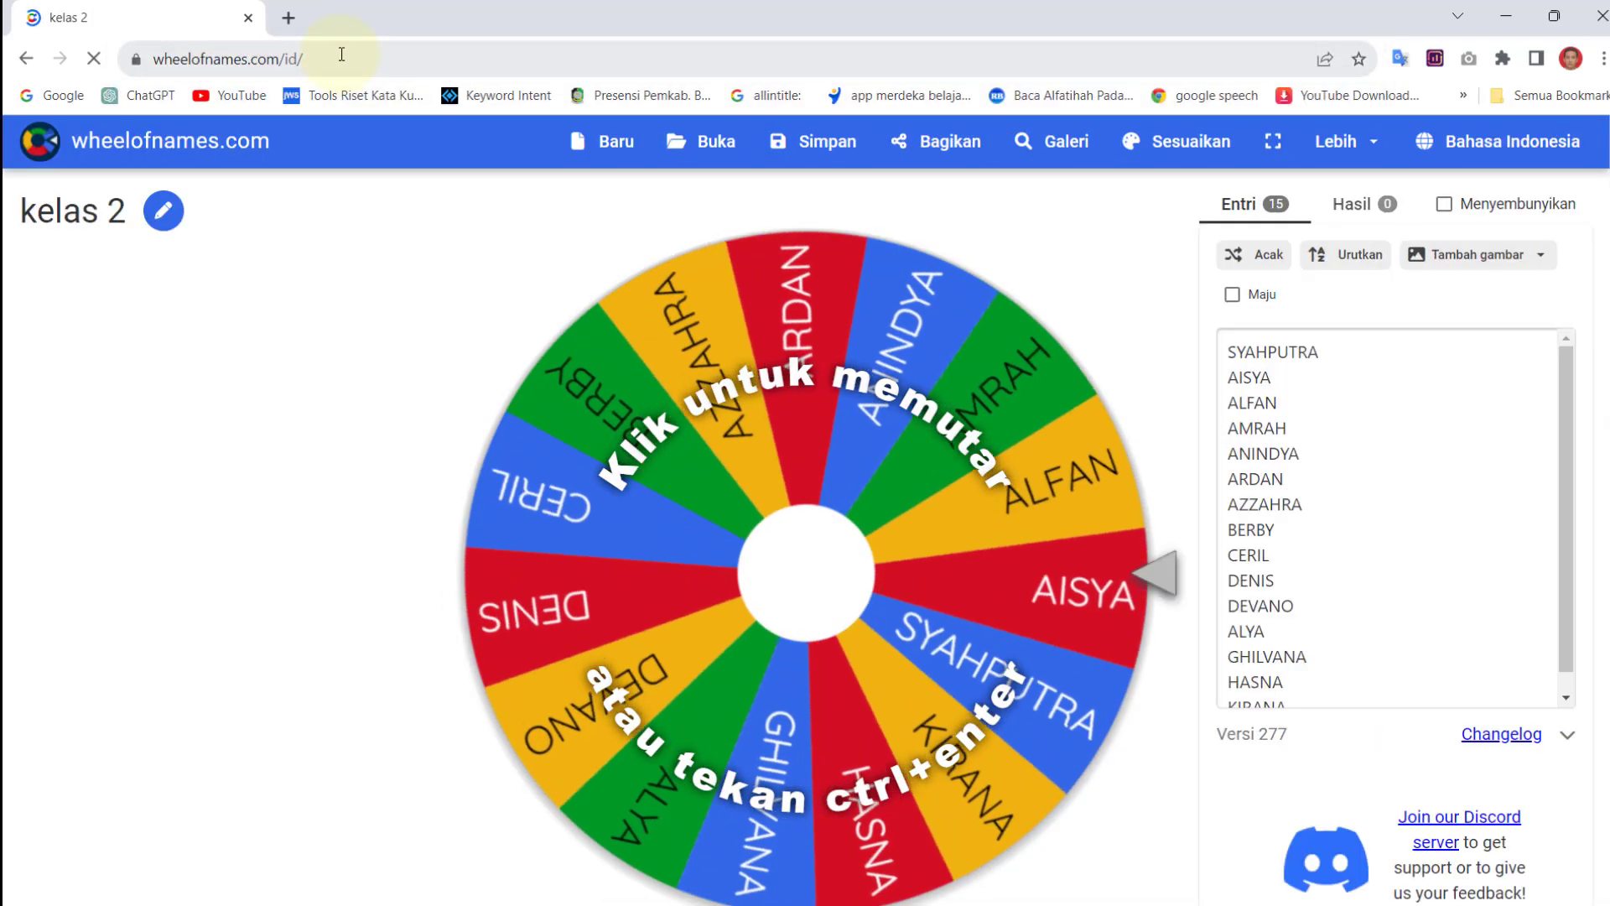
left_click(159, 59)
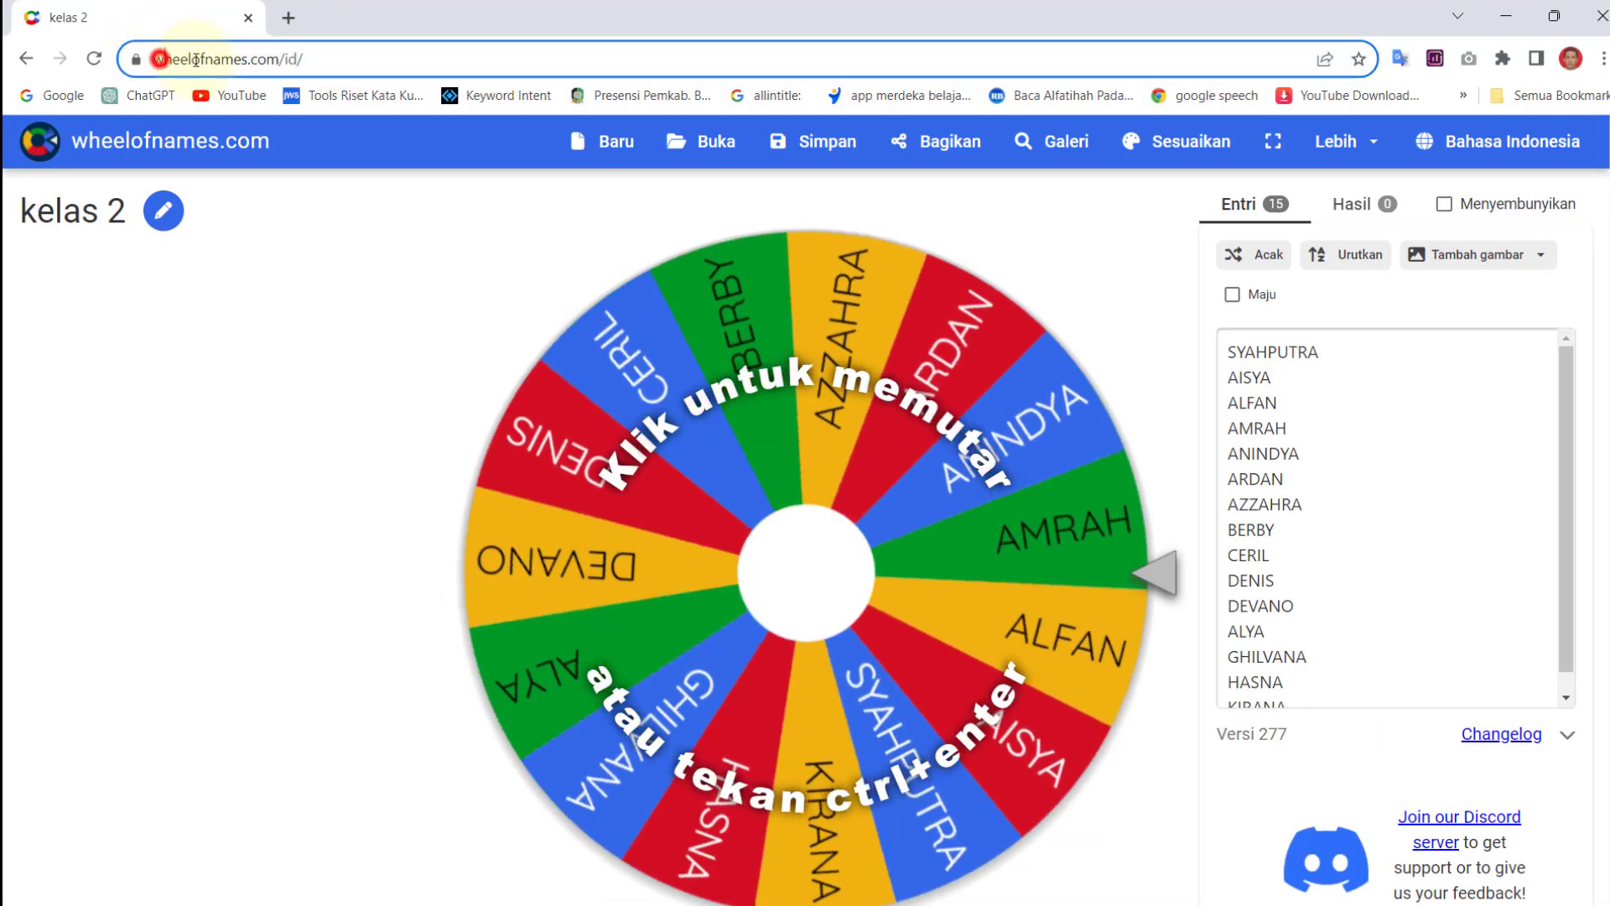
left_click_drag(211, 58, 327, 59)
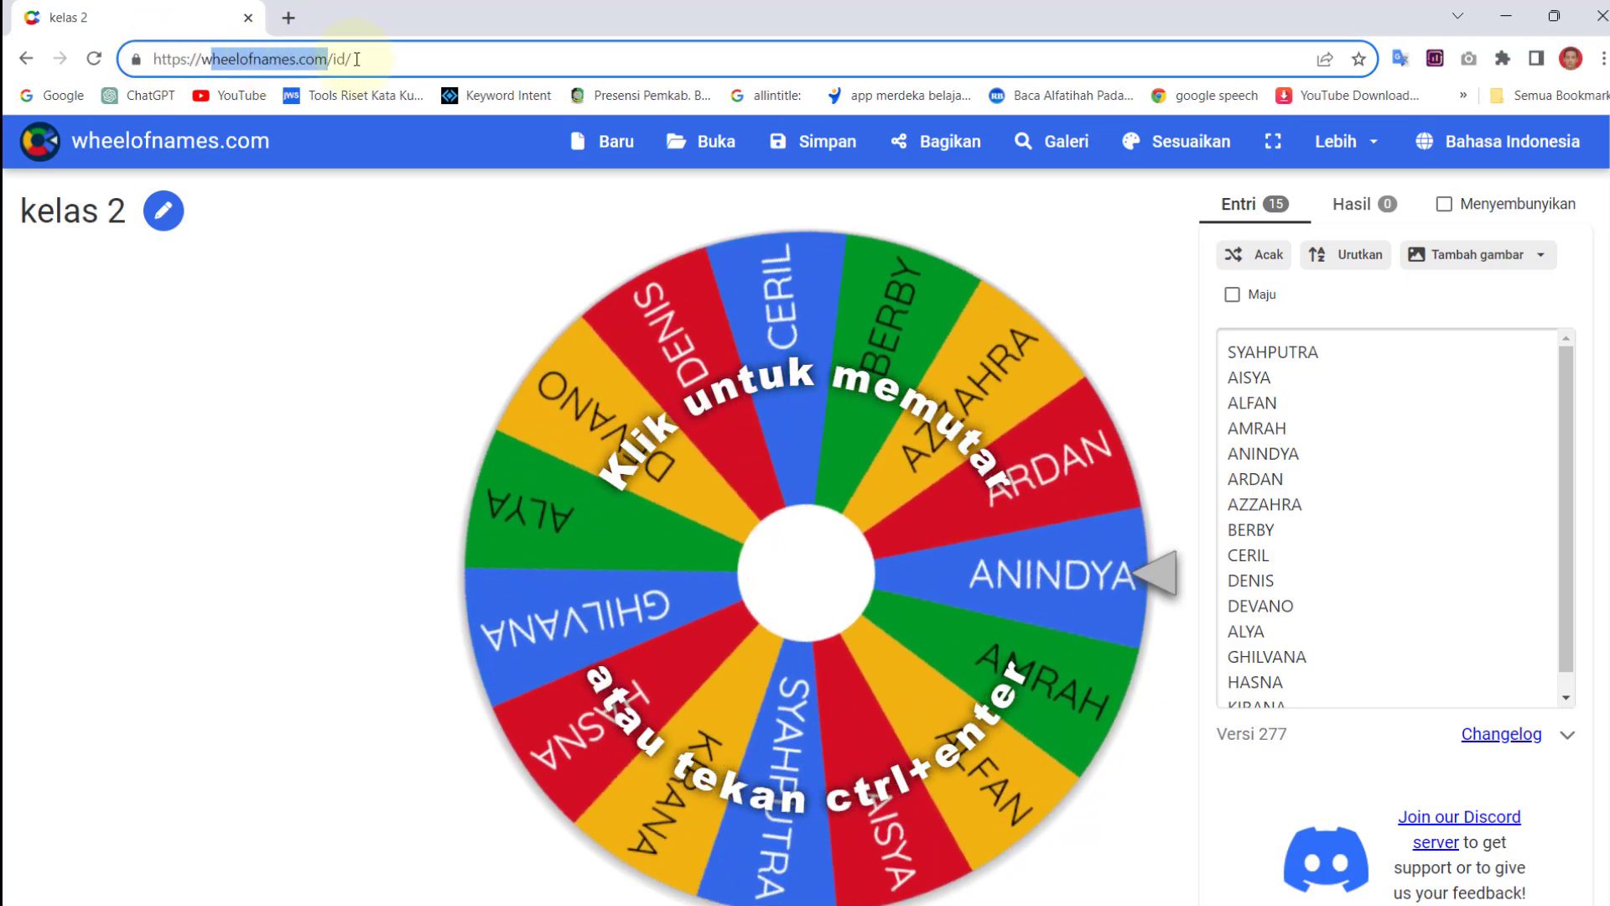
Switch to another Chrome profile and open Wheel of Names from a Google search.
left_click(1571, 58)
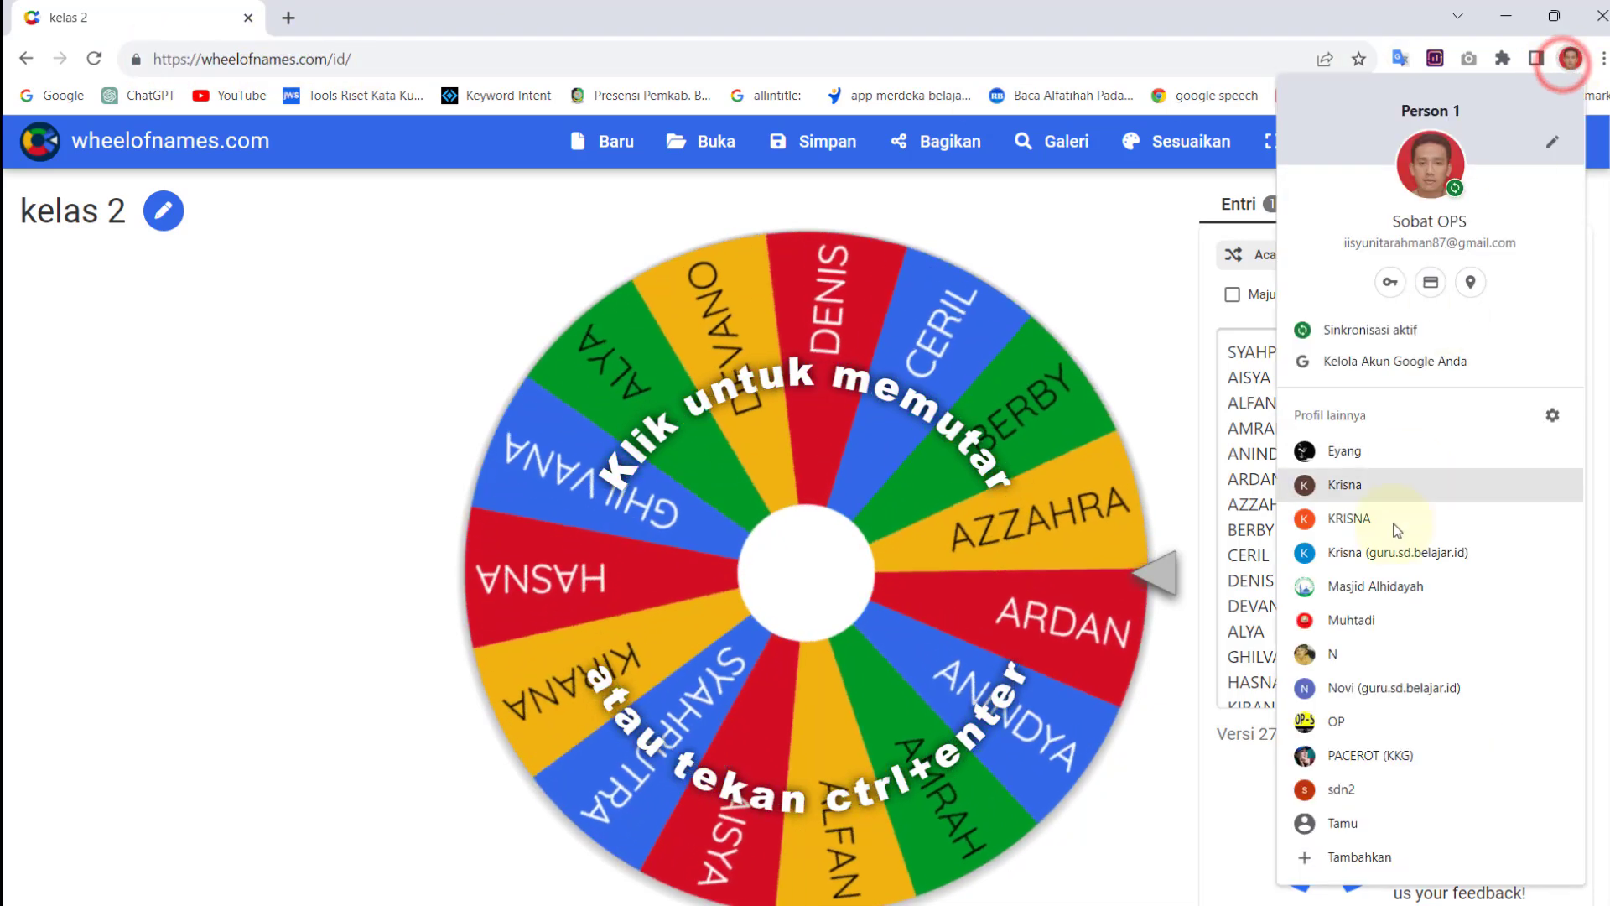
left_click(1392, 450)
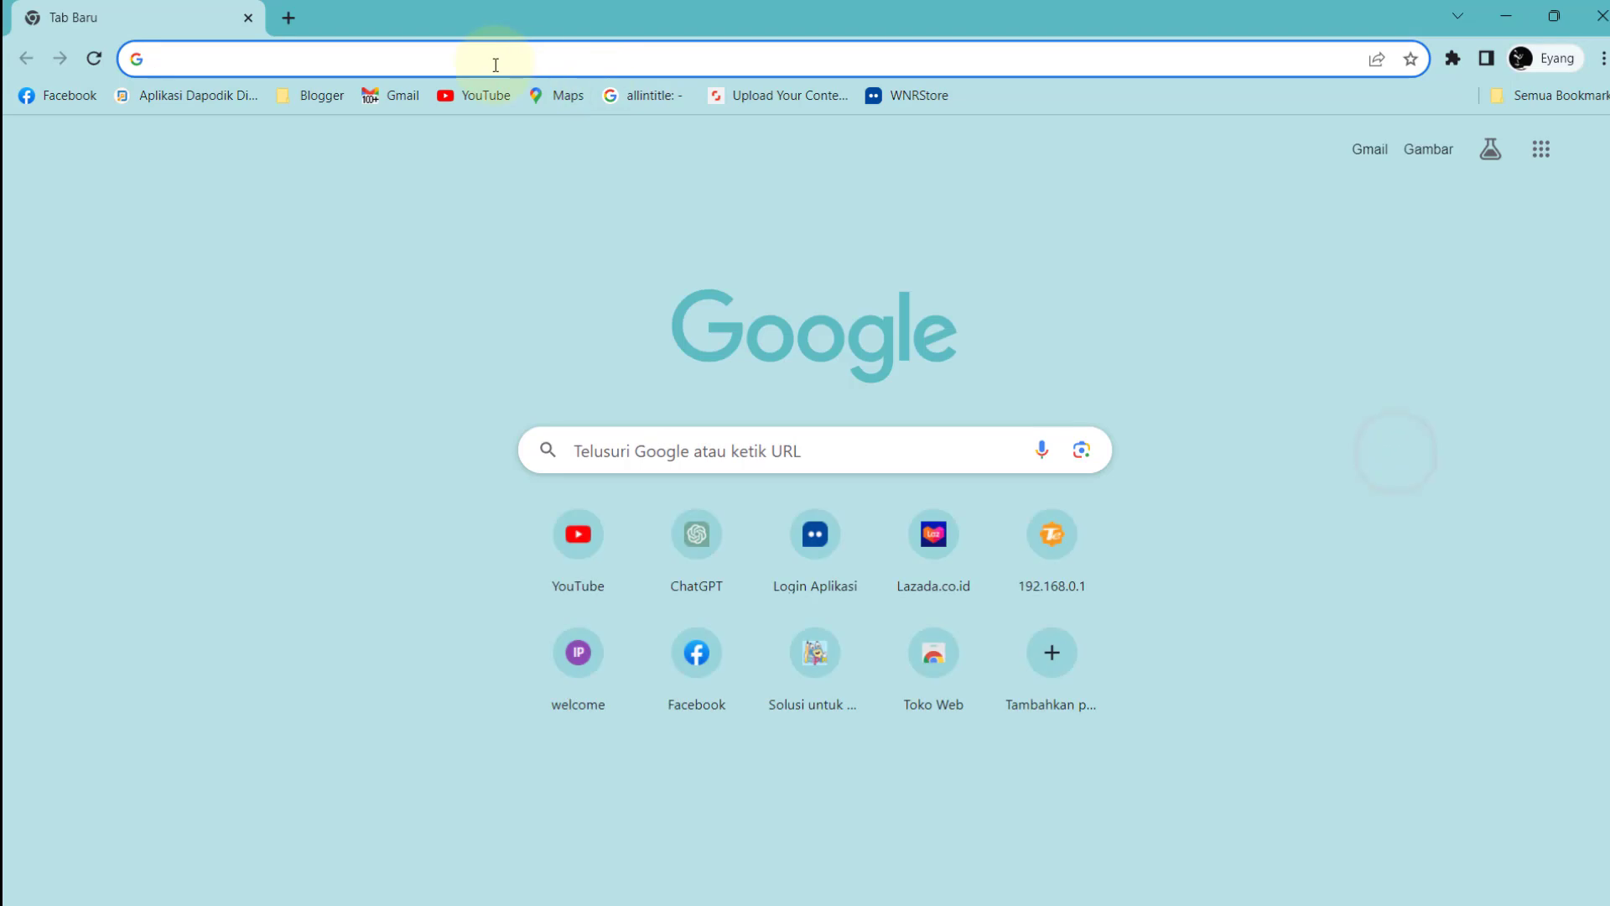
type("whe")
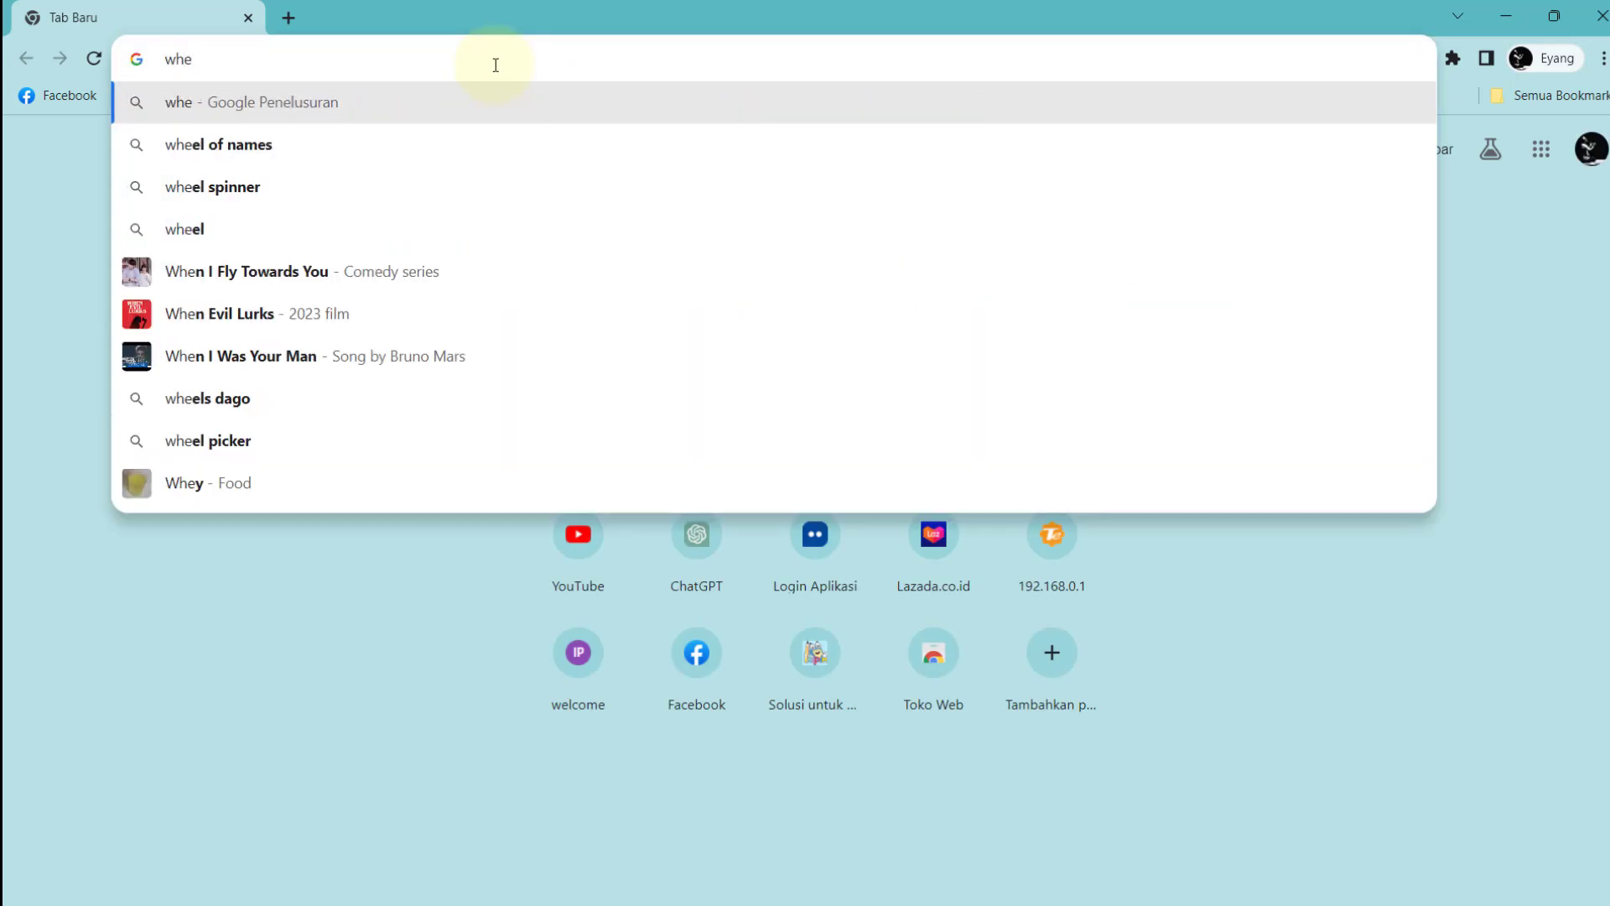
left_click(288, 146)
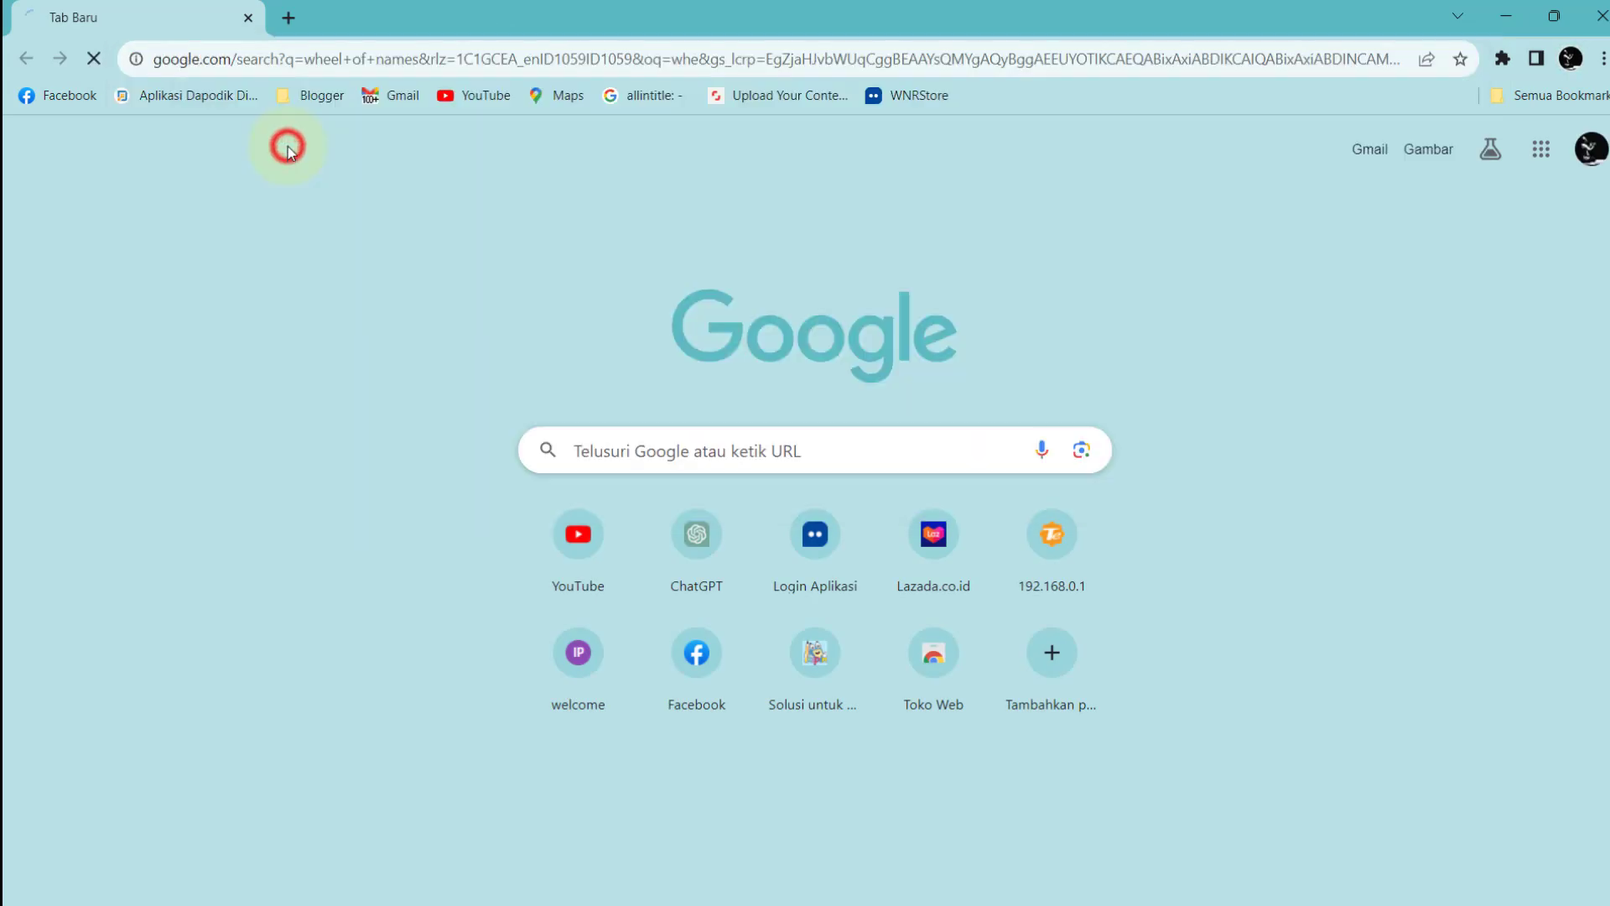
left_click(352, 399)
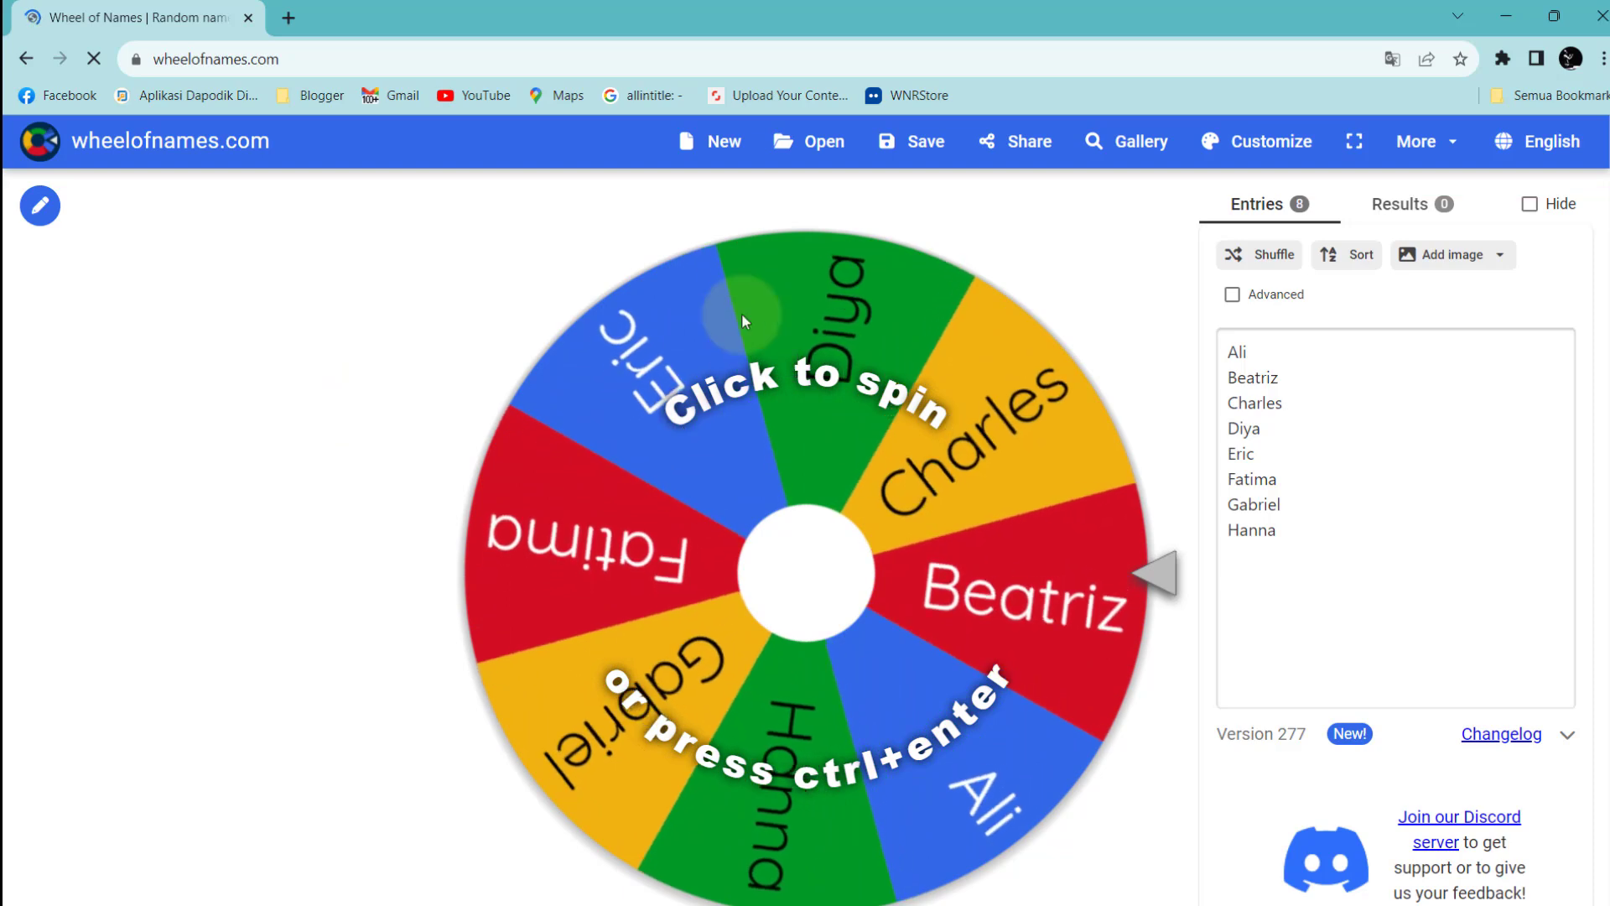
Open the local file kelas 2.wheel from Downloads to restore the 15-name wheel.
left_click(822, 154)
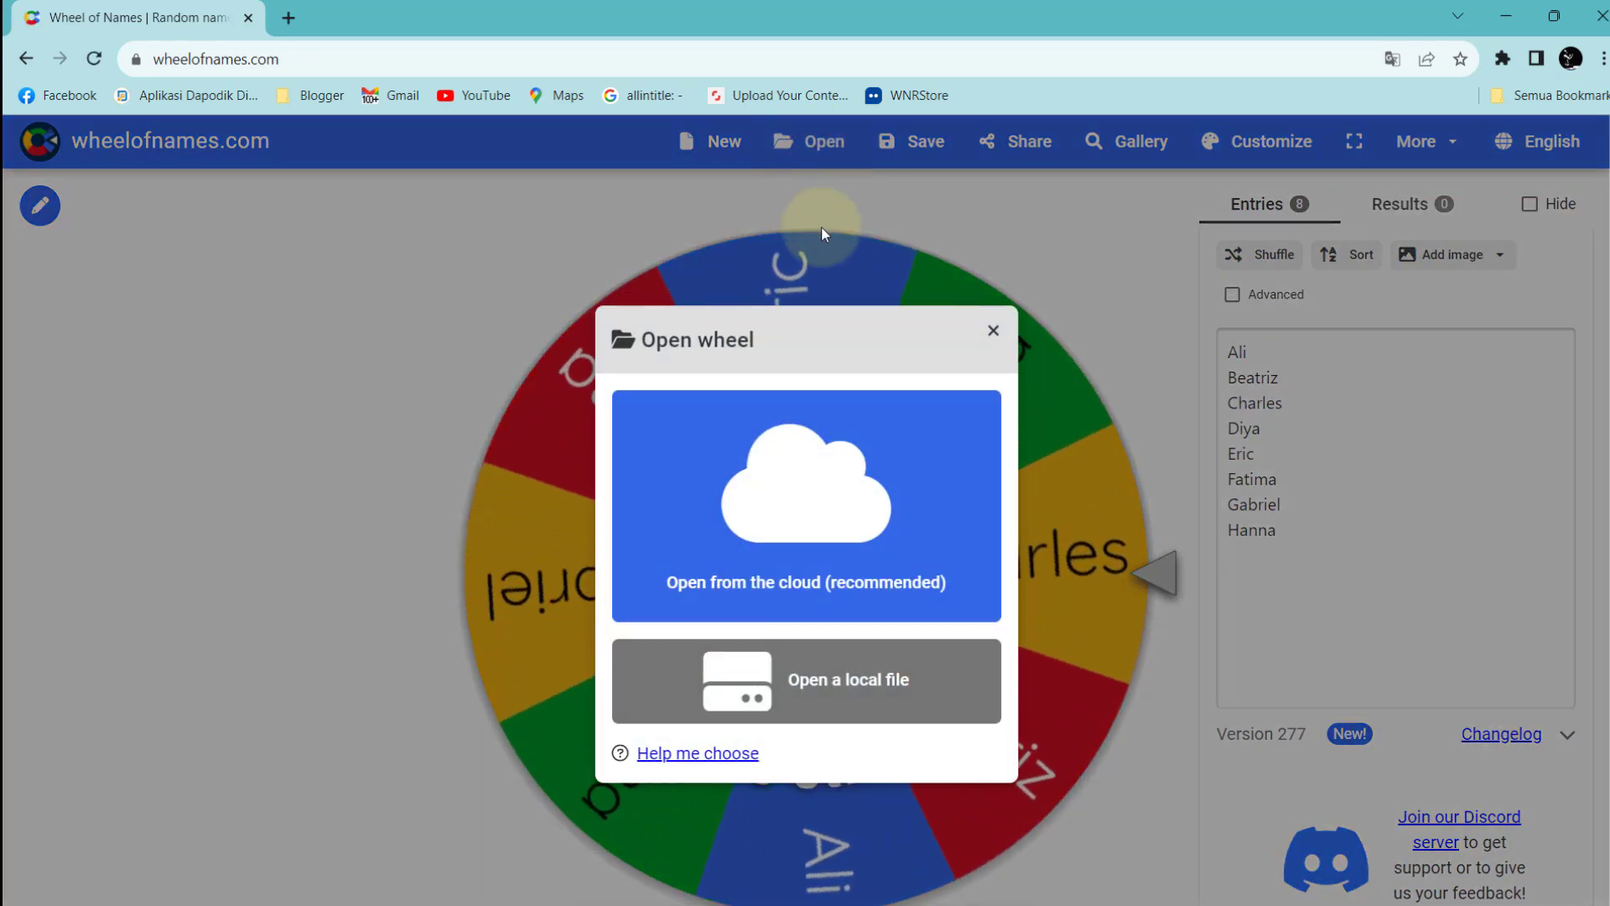
left_click(881, 684)
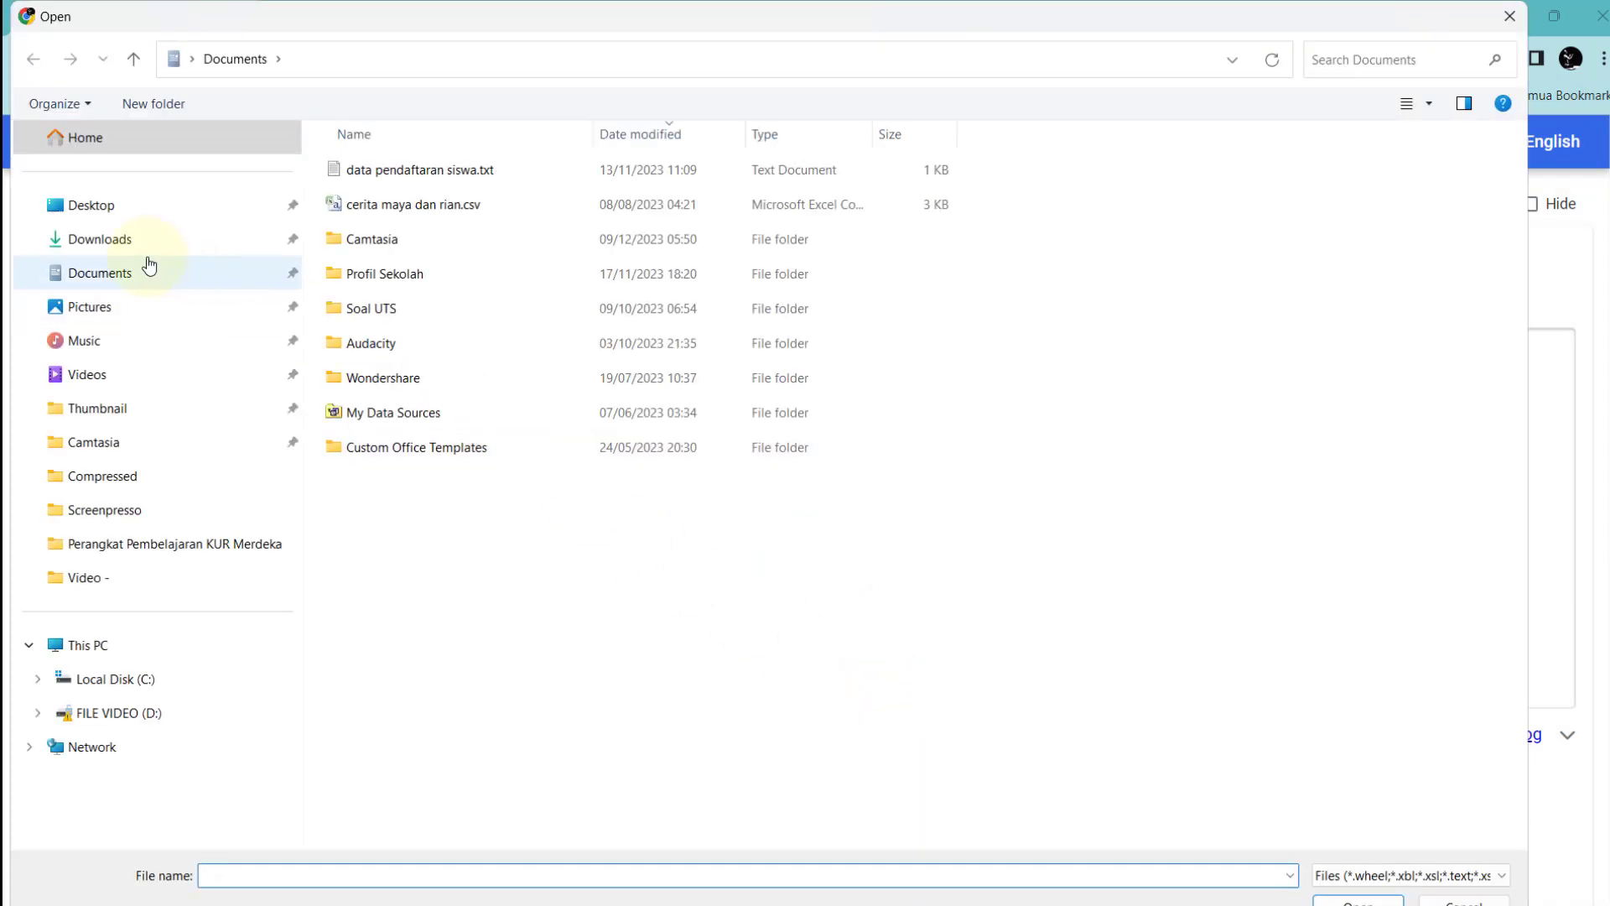
left_click(107, 240)
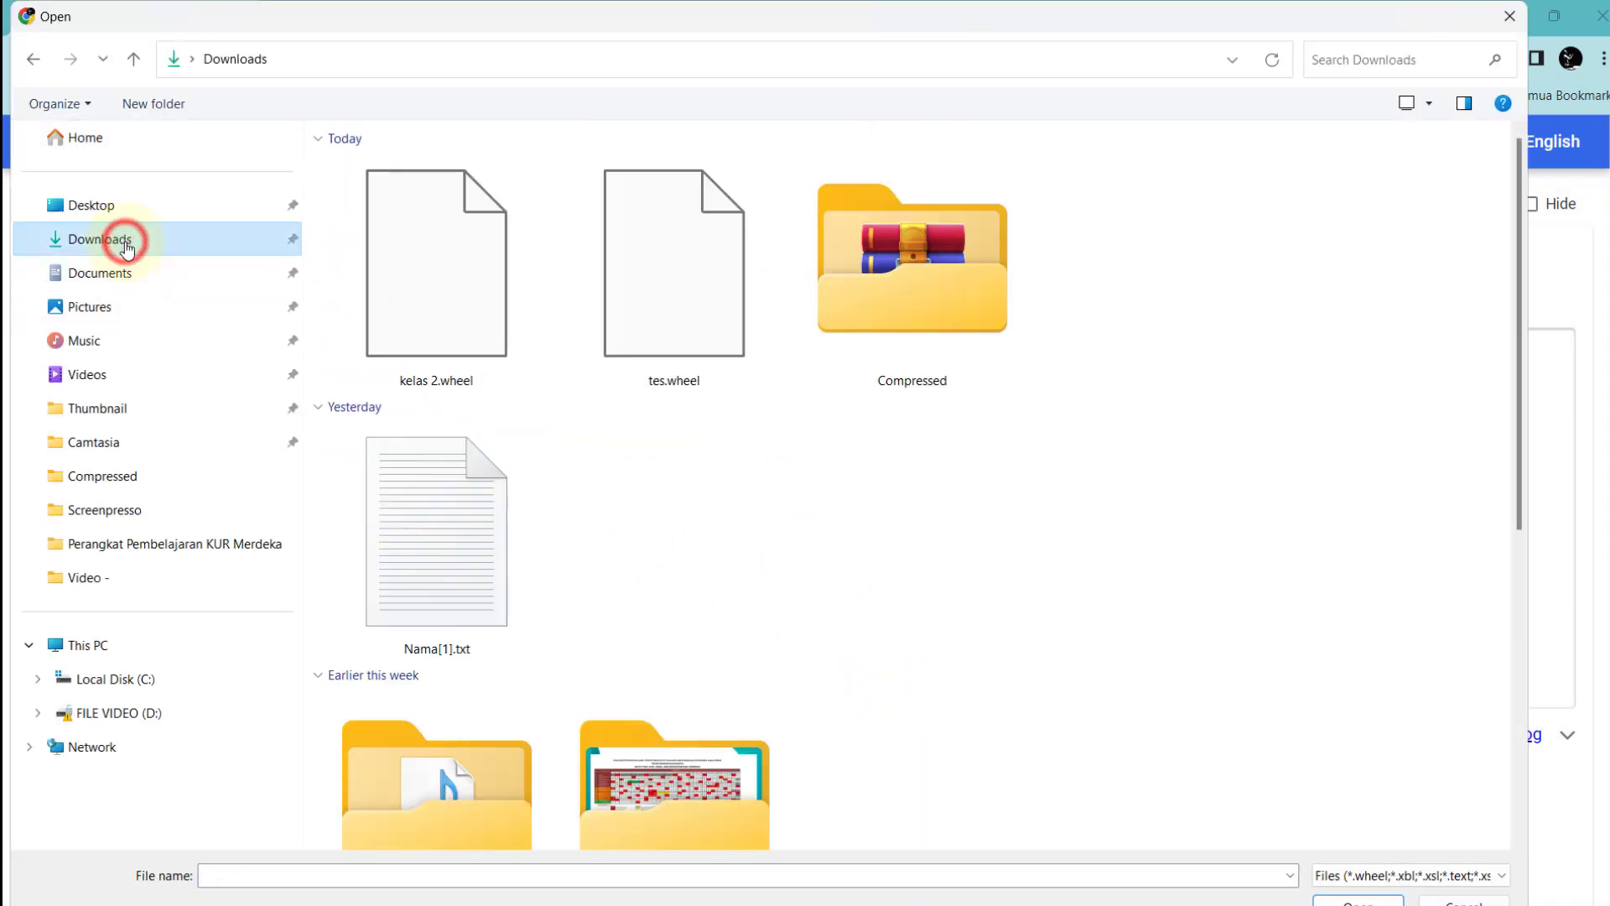
left_click(440, 281)
key("Return")
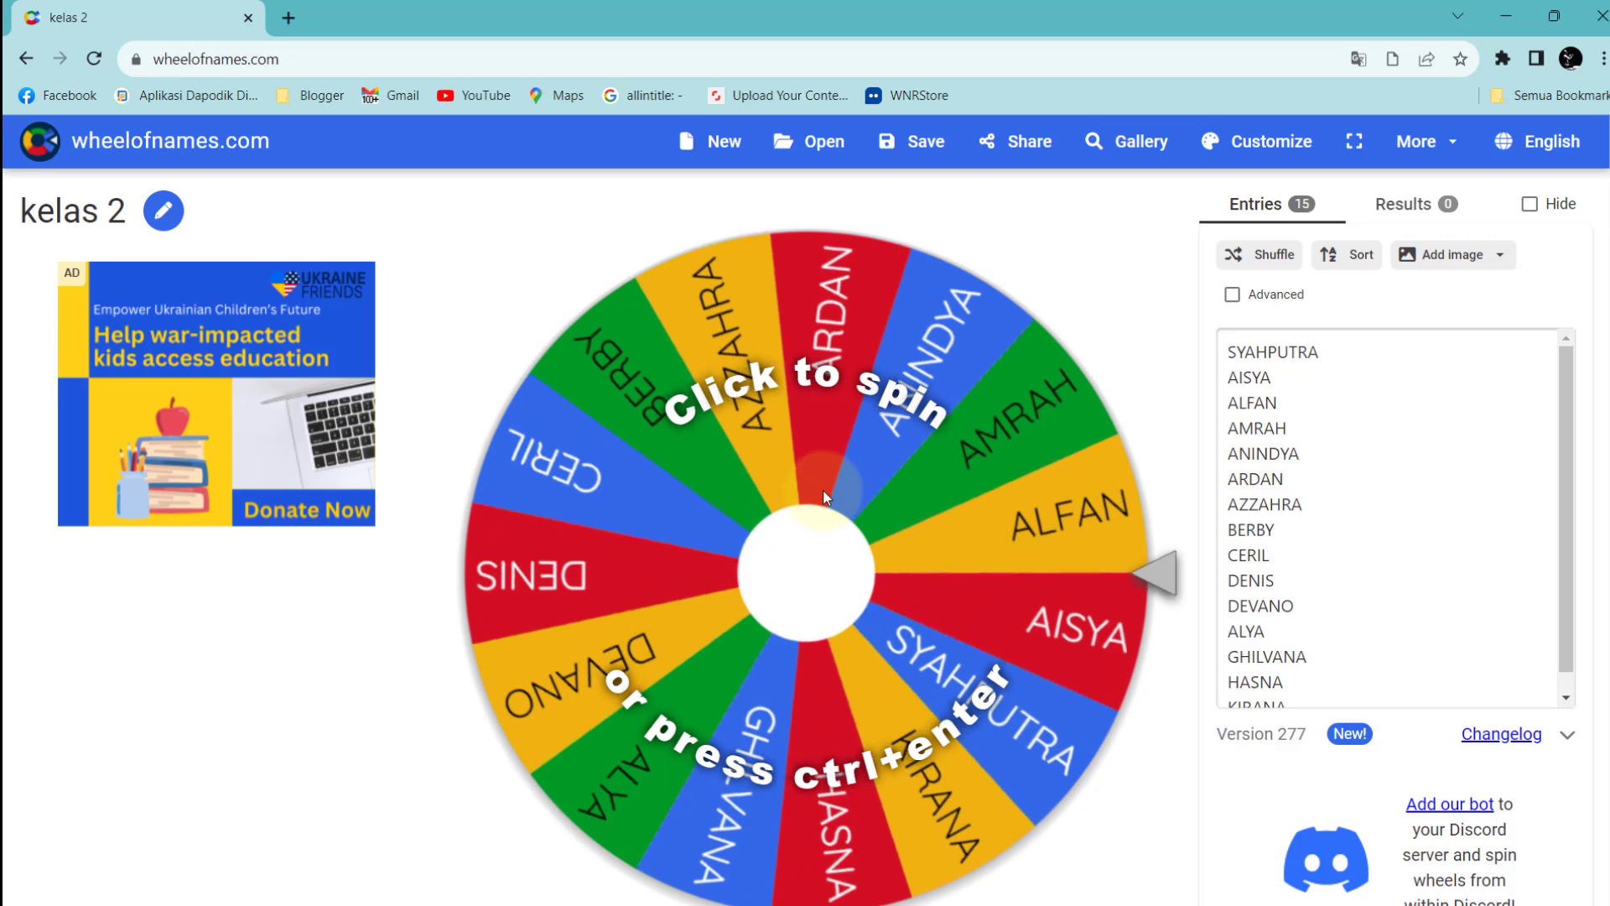
left_click(1255, 145)
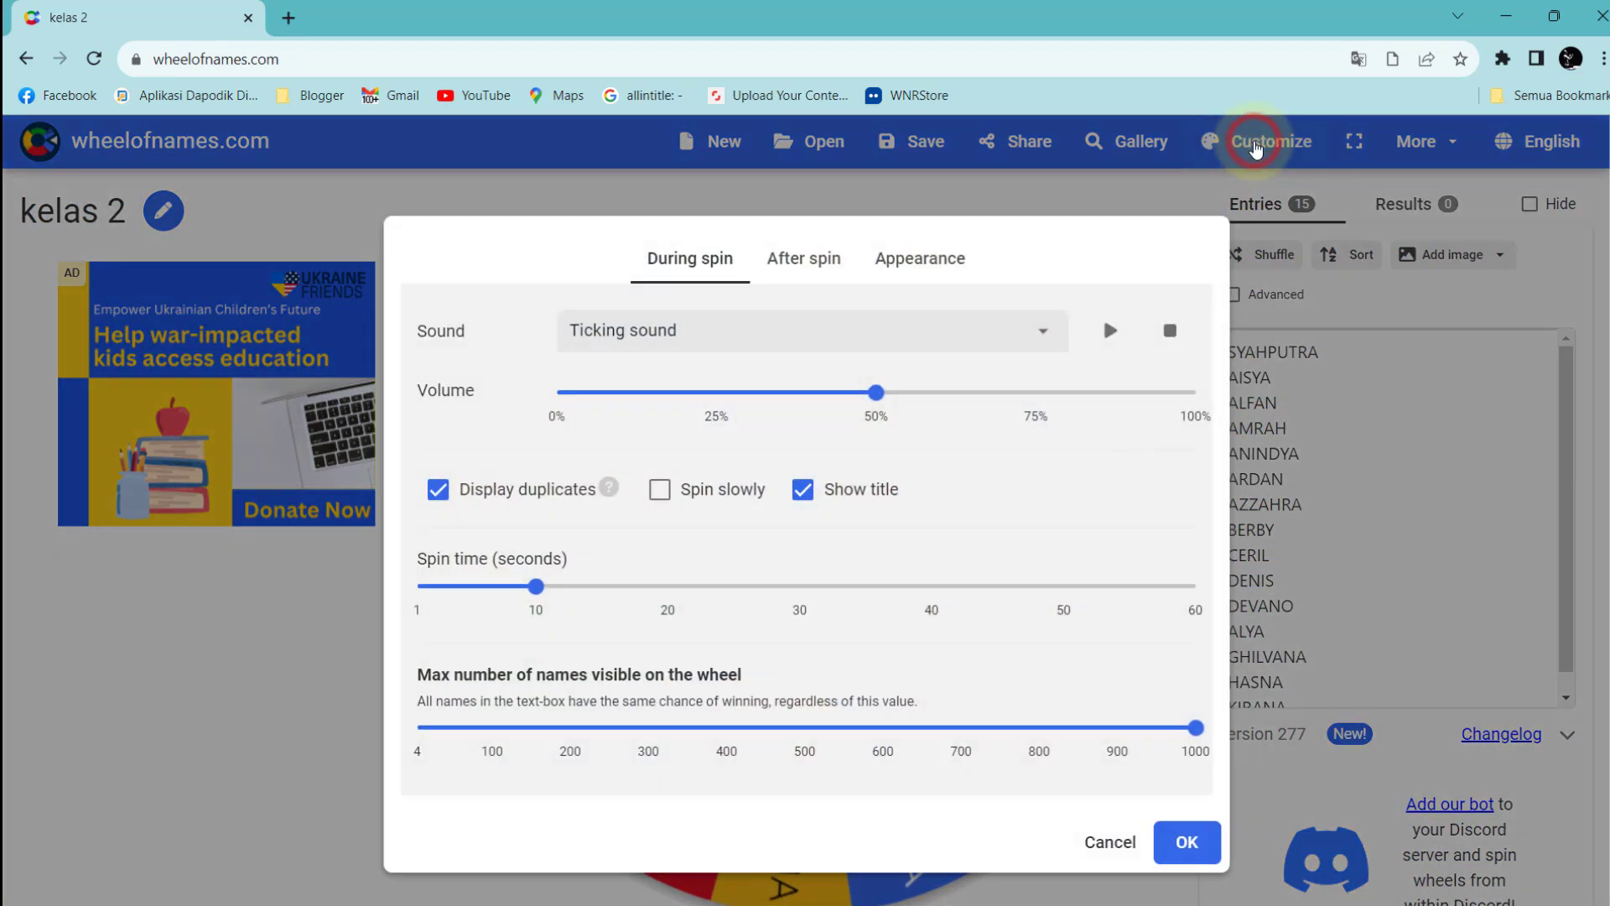
left_click(983, 337)
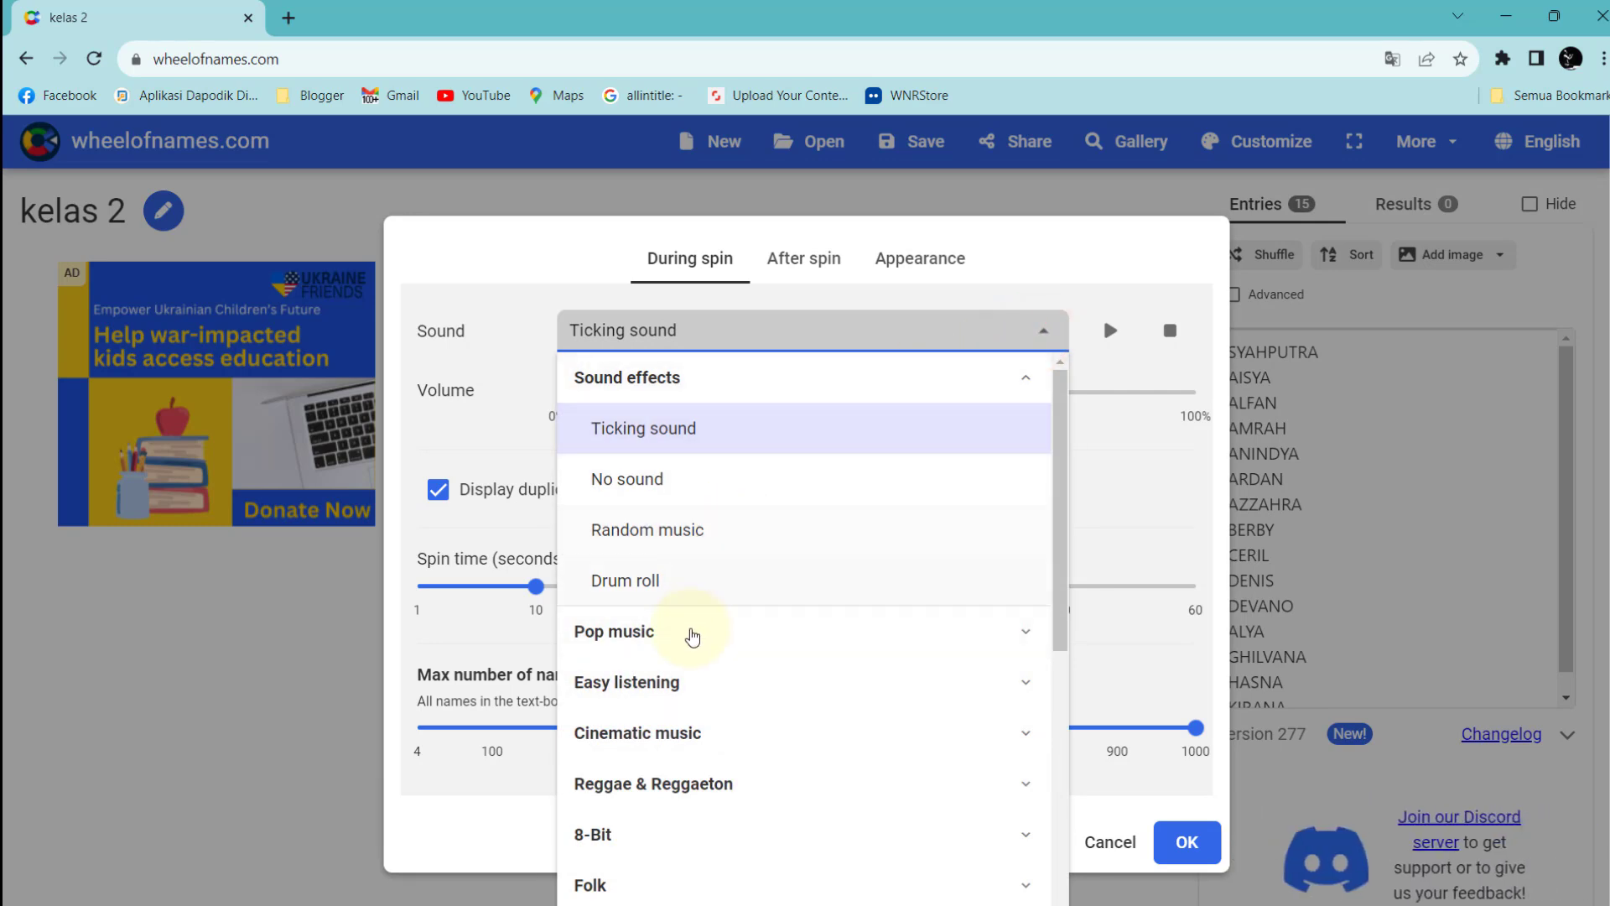
left_click(185, 637)
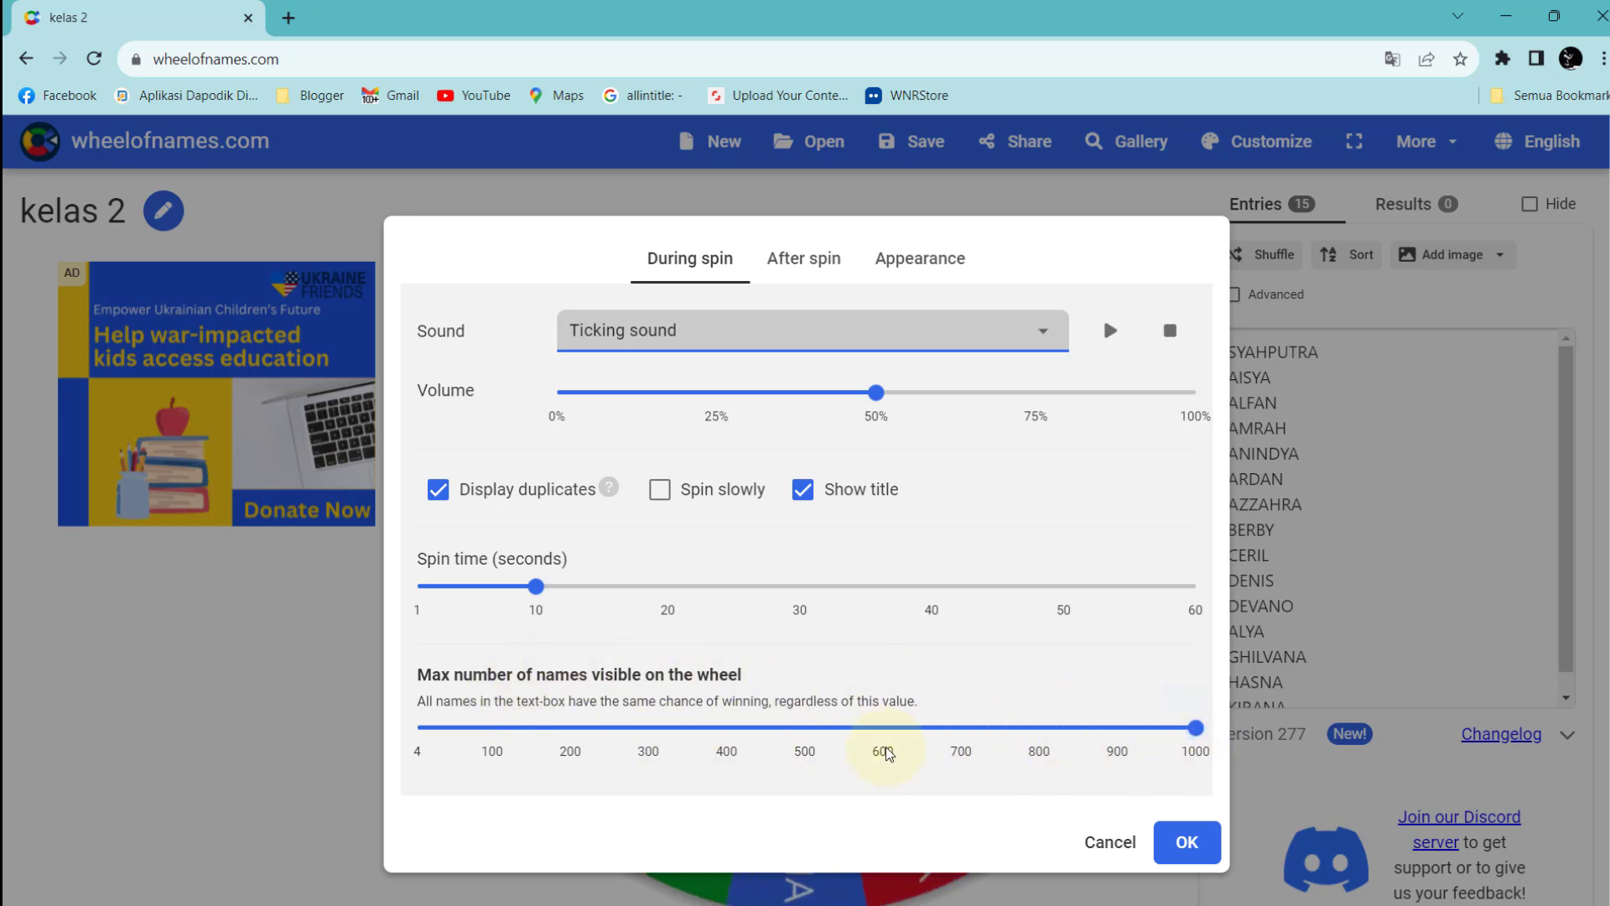
left_click(827, 260)
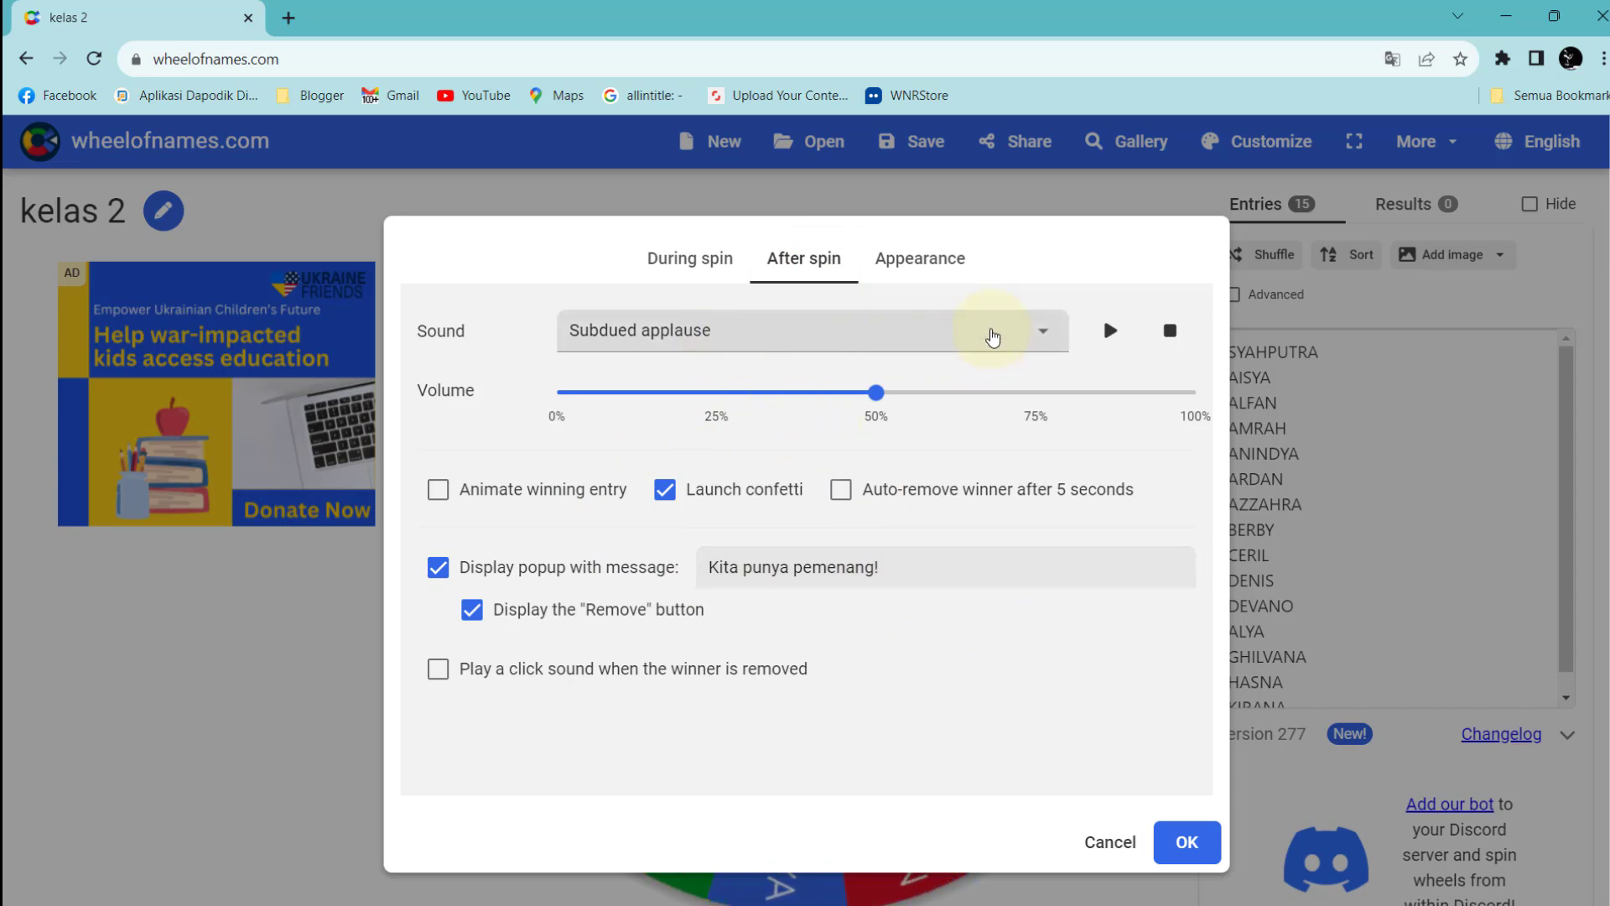
left_click(954, 267)
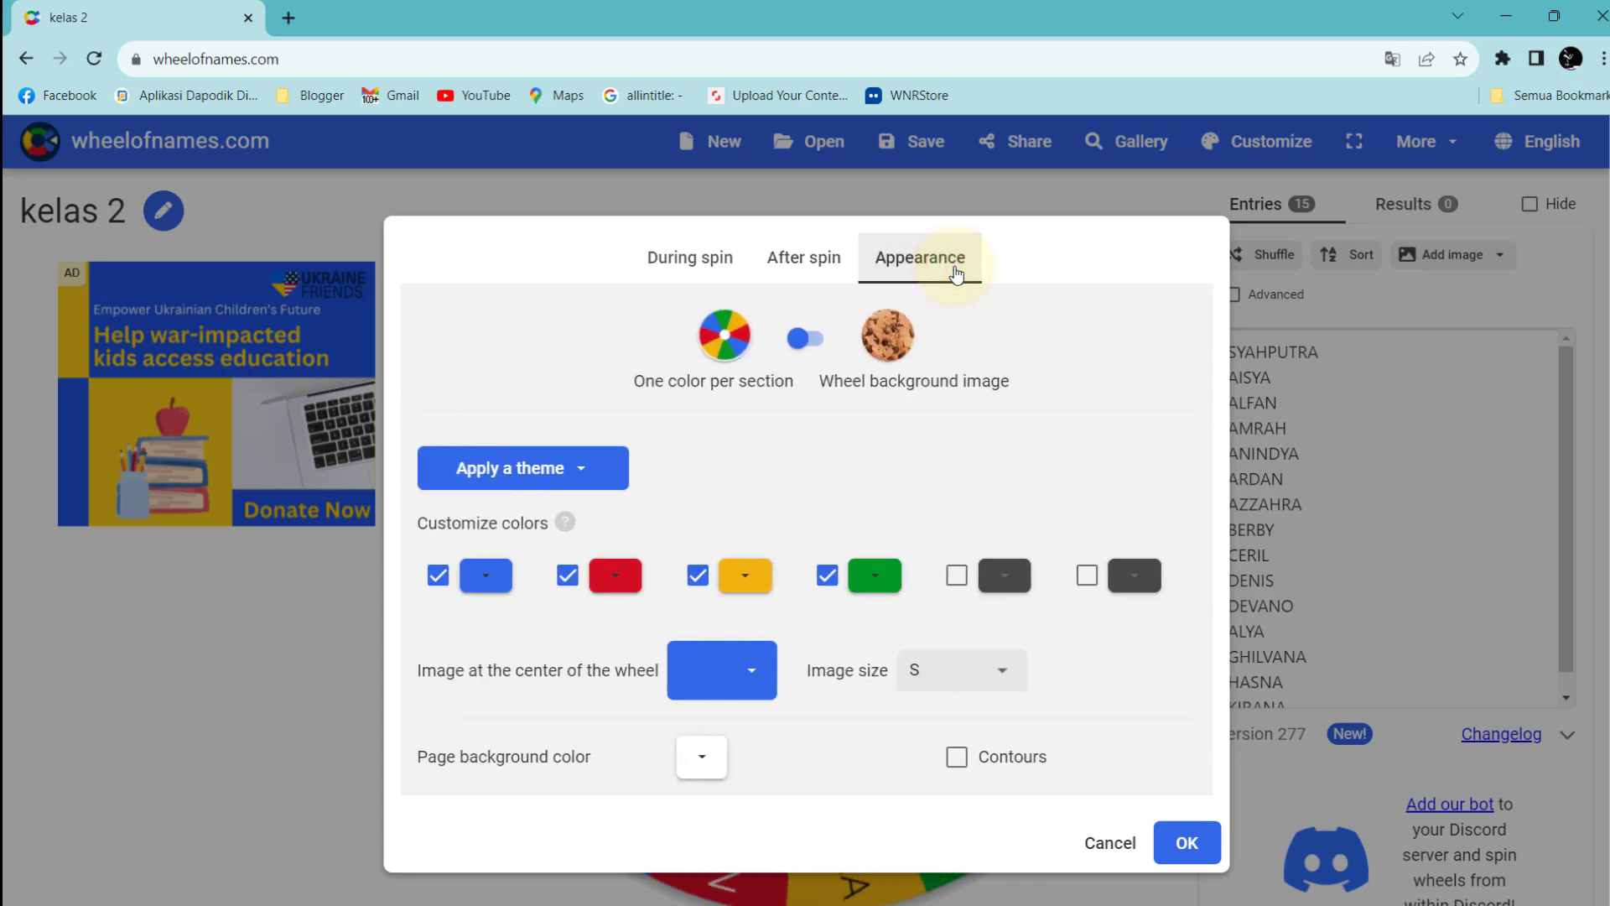
left_click(1201, 851)
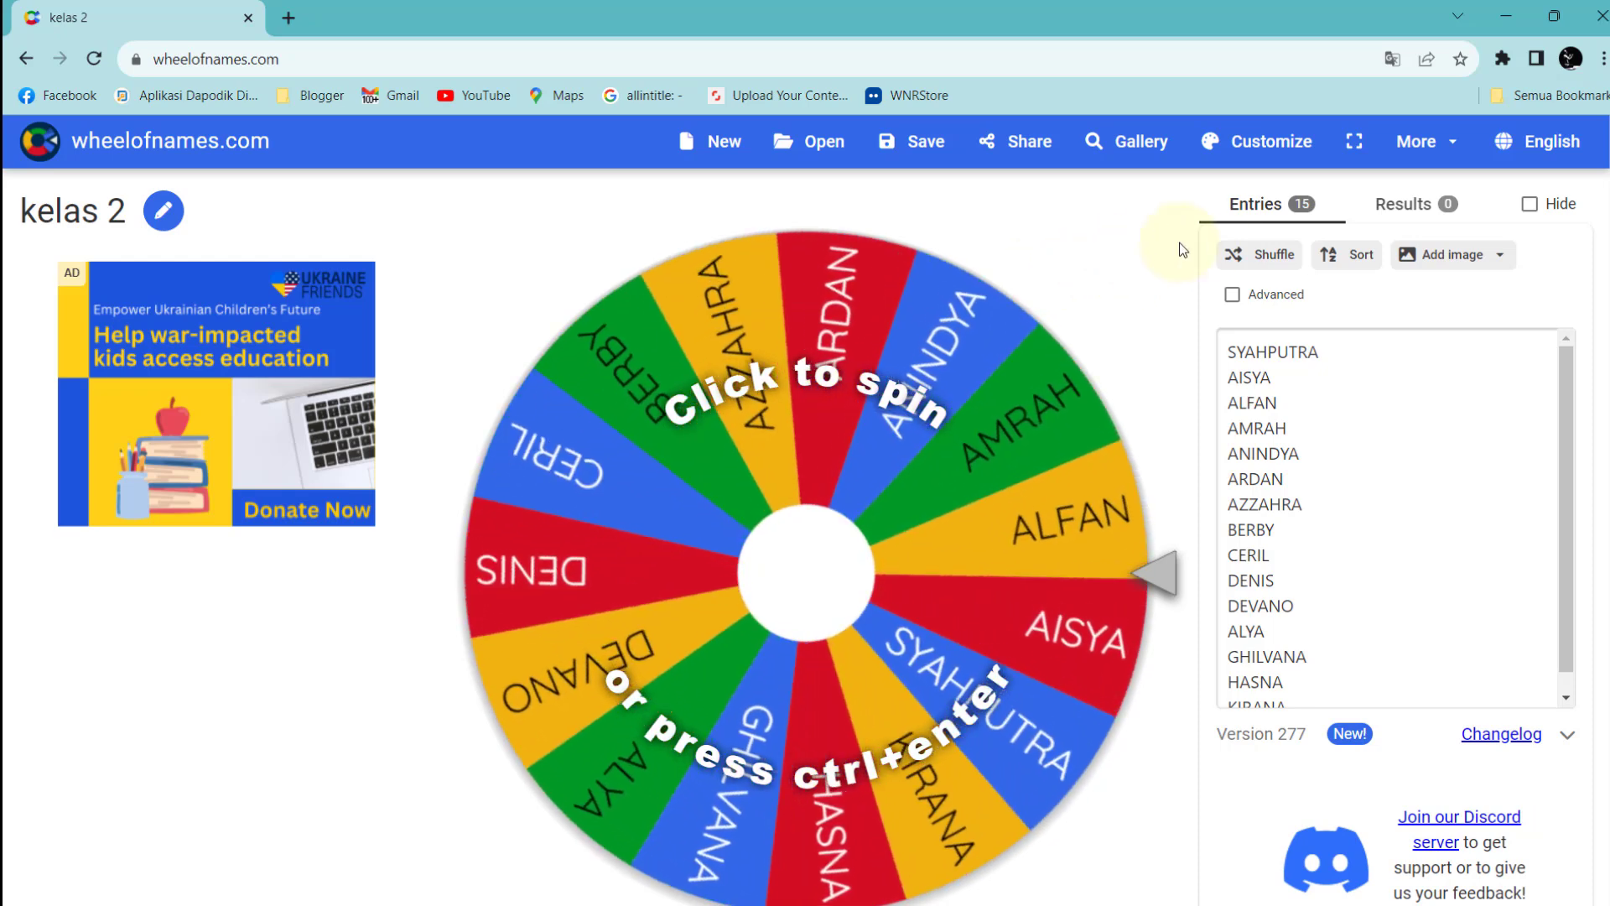
left_click(1356, 143)
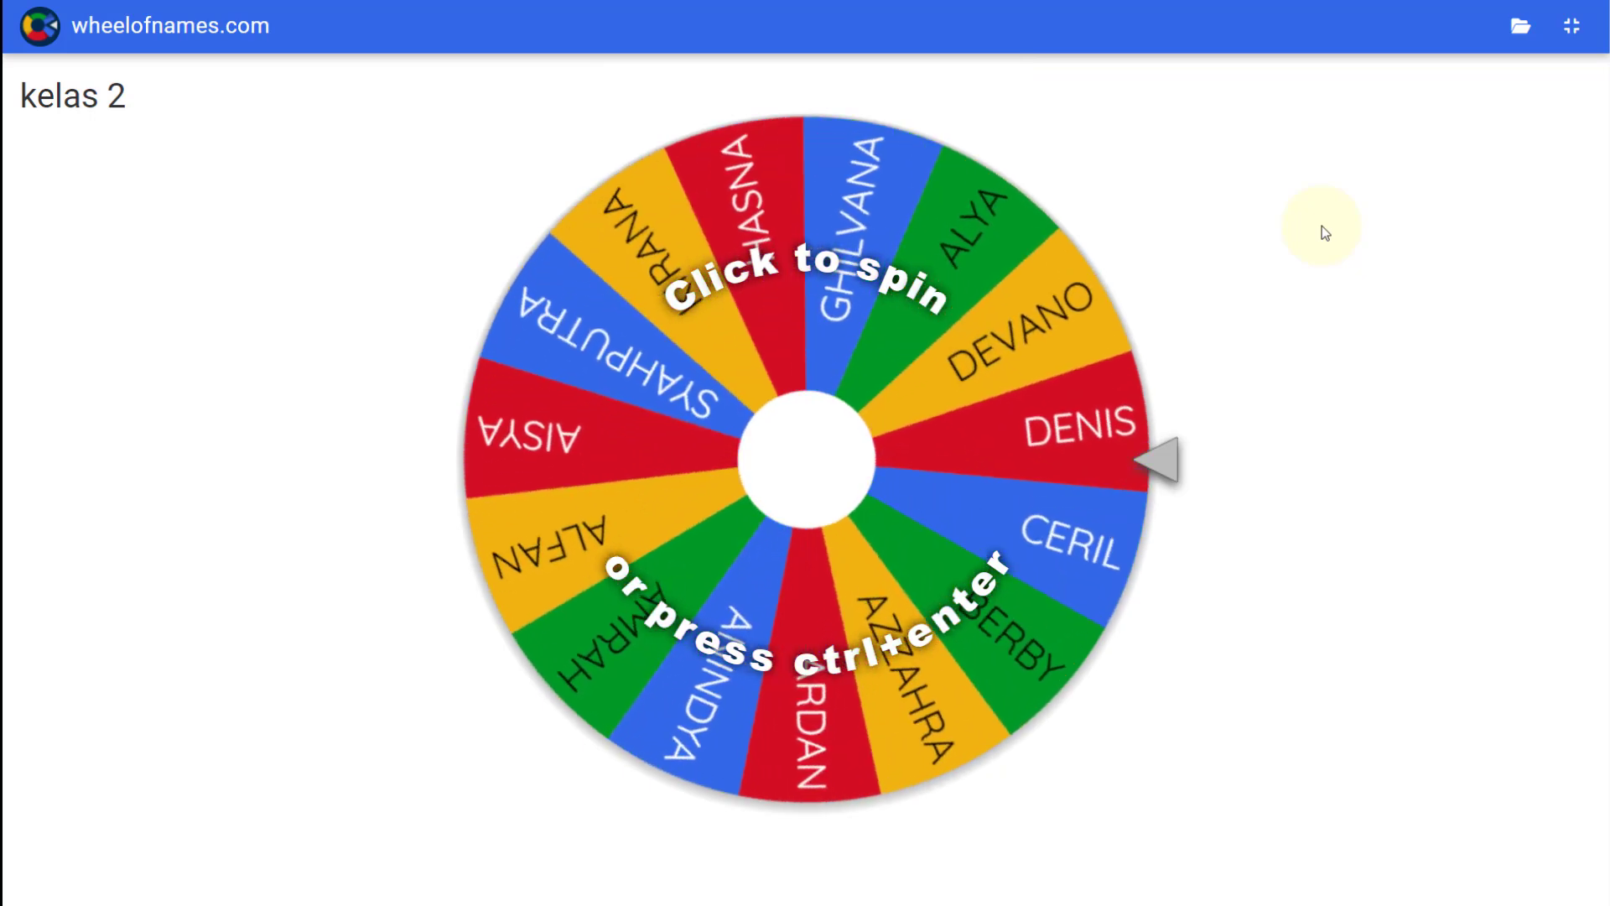
key("Escape")
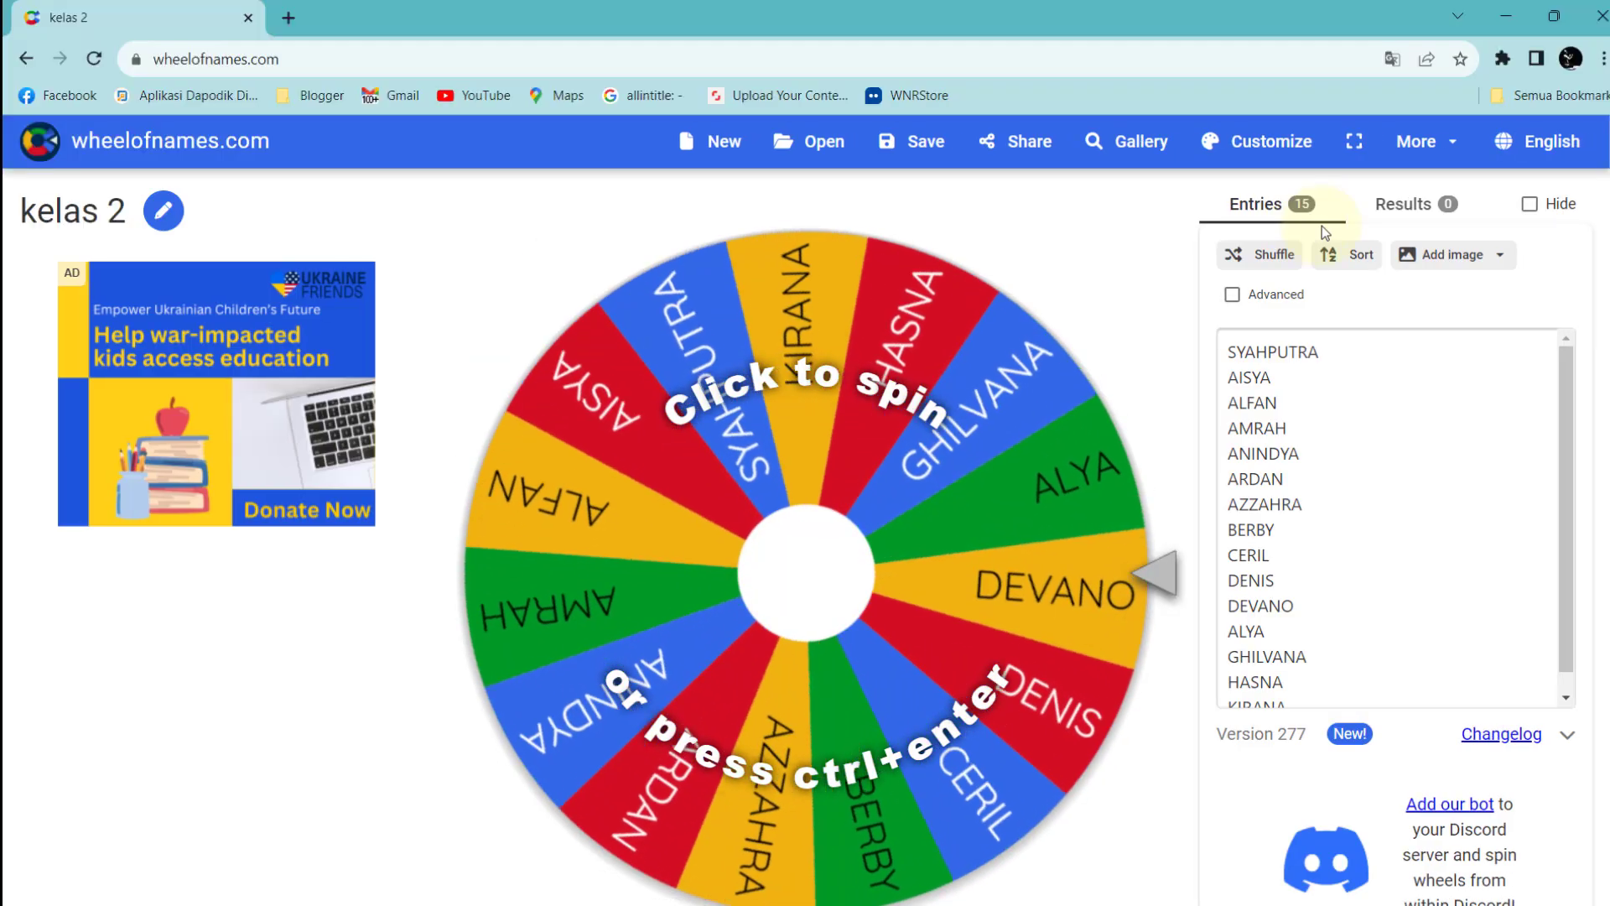